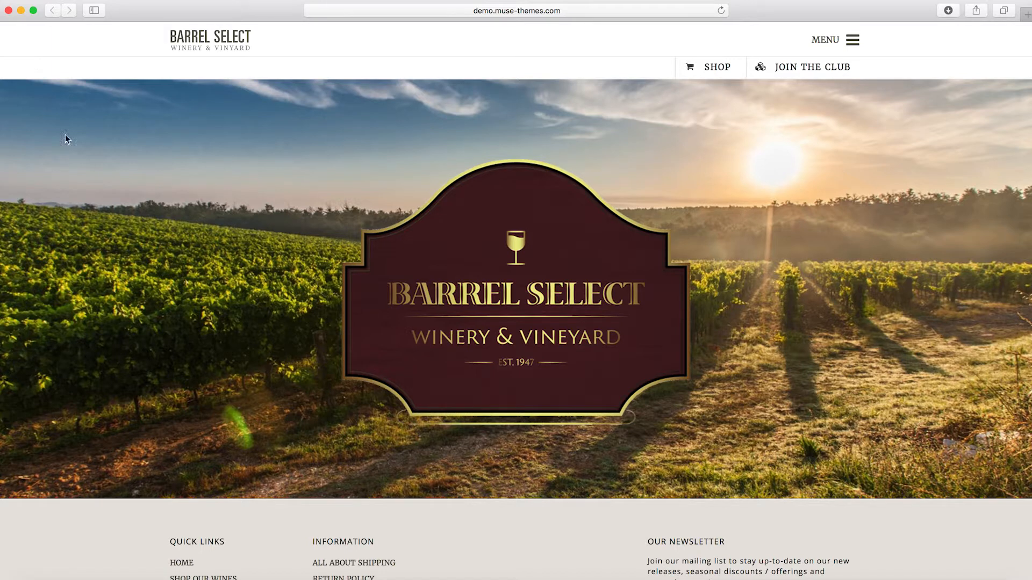
Look over the winery home page from the header down to the footer and back.
scroll(91, 239, "down", 3)
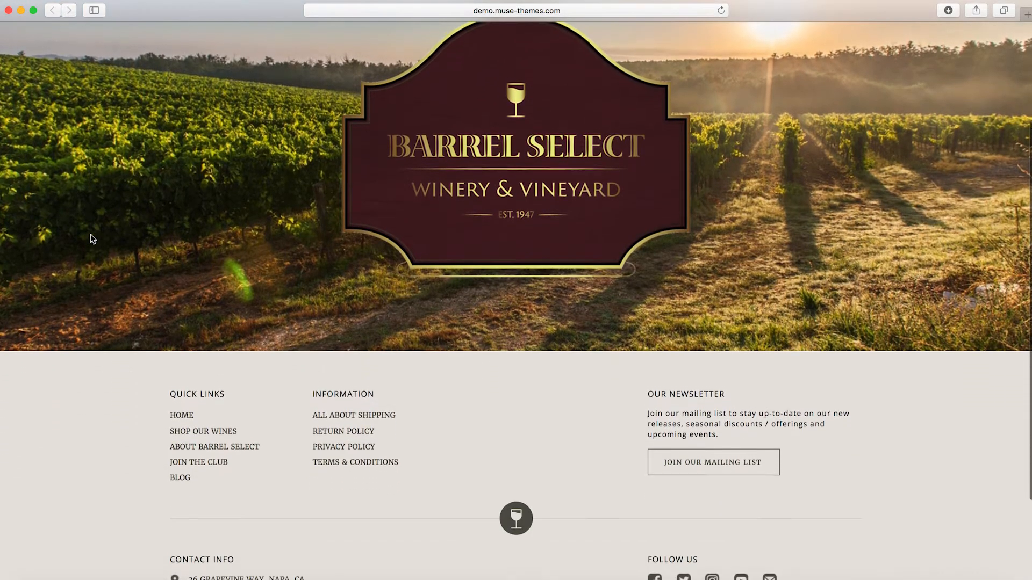
scroll(92, 239, "up", 2)
scroll(91, 239, "up", 2)
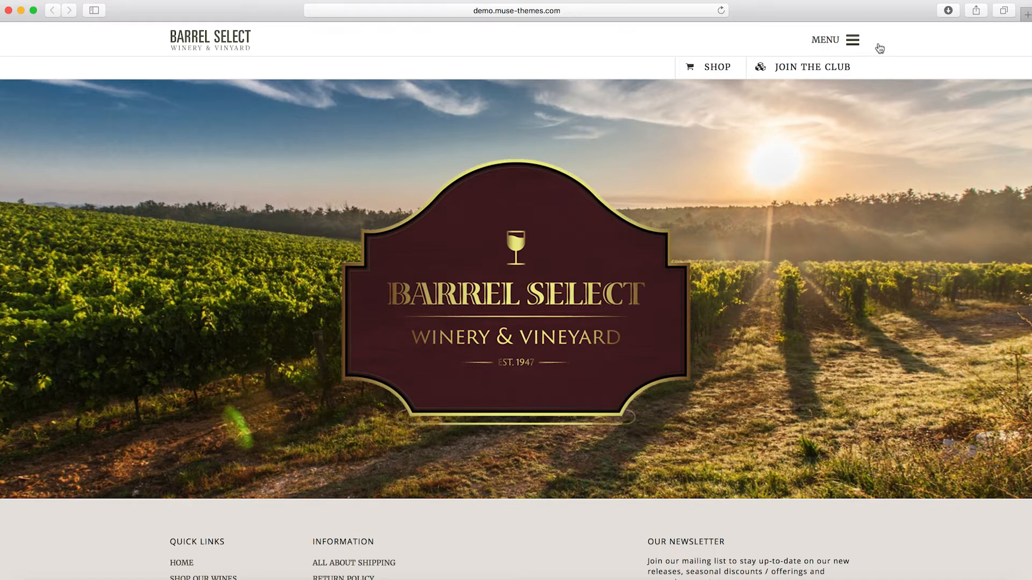
Expand the site menu at desktop width to examine its link grid and email updates area, and collapse it again.
left_click(800, 43)
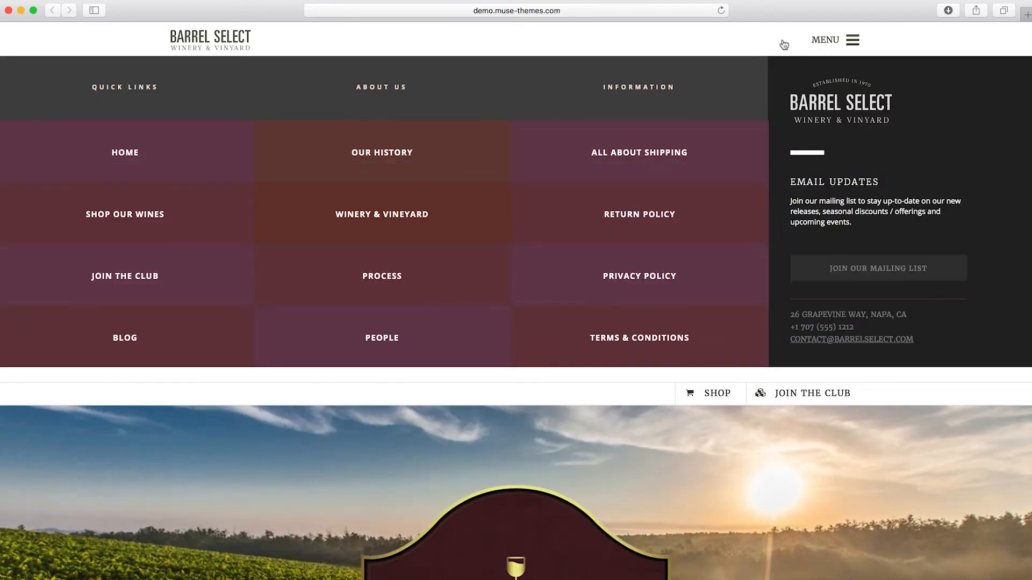
left_click(789, 44)
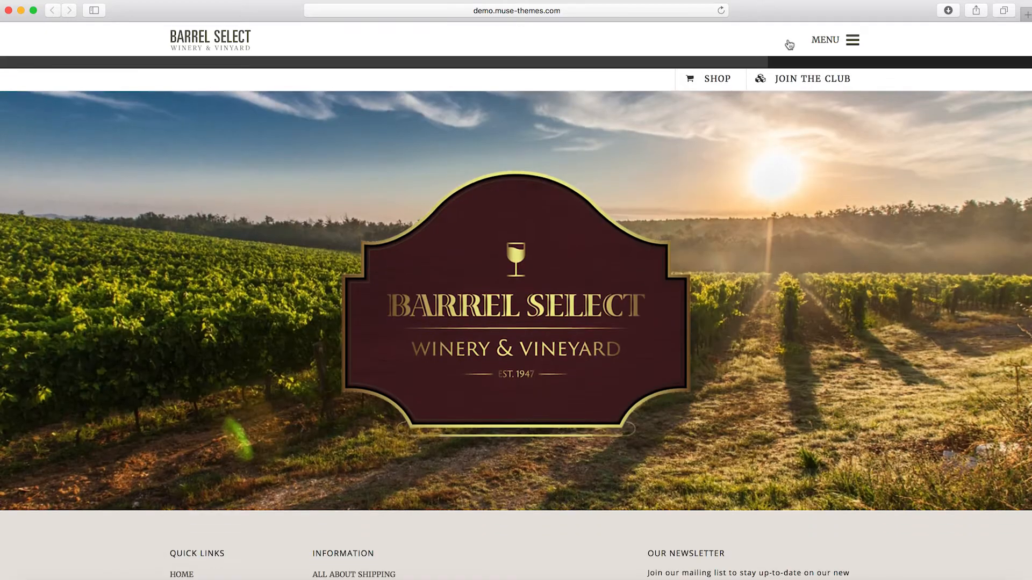
left_click(814, 42)
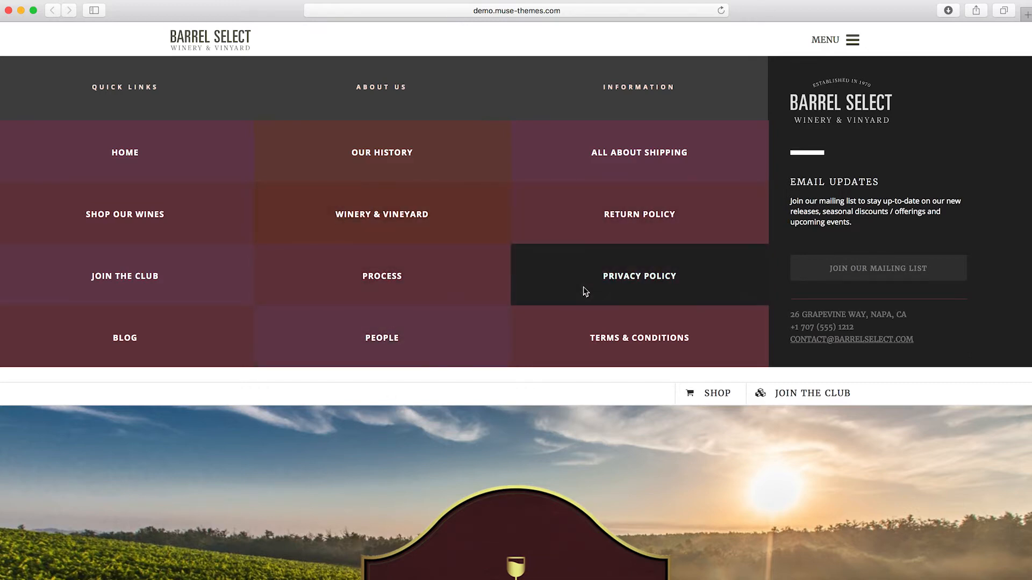
mouse_move(1029, 113)
left_mouse_down()
mouse_move(956, 116)
mouse_move(1031, 121)
left_mouse_up()
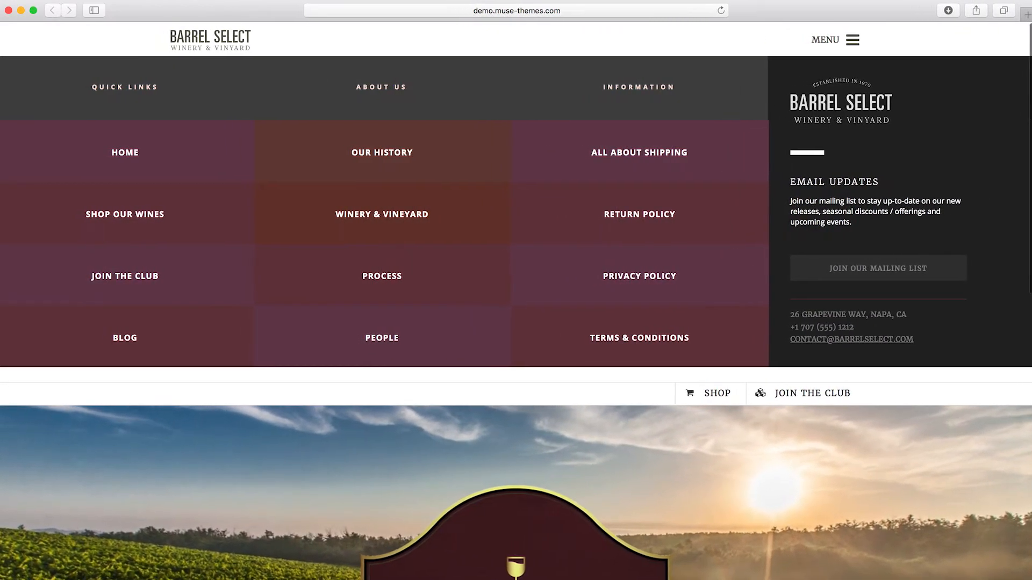
left_click(795, 39)
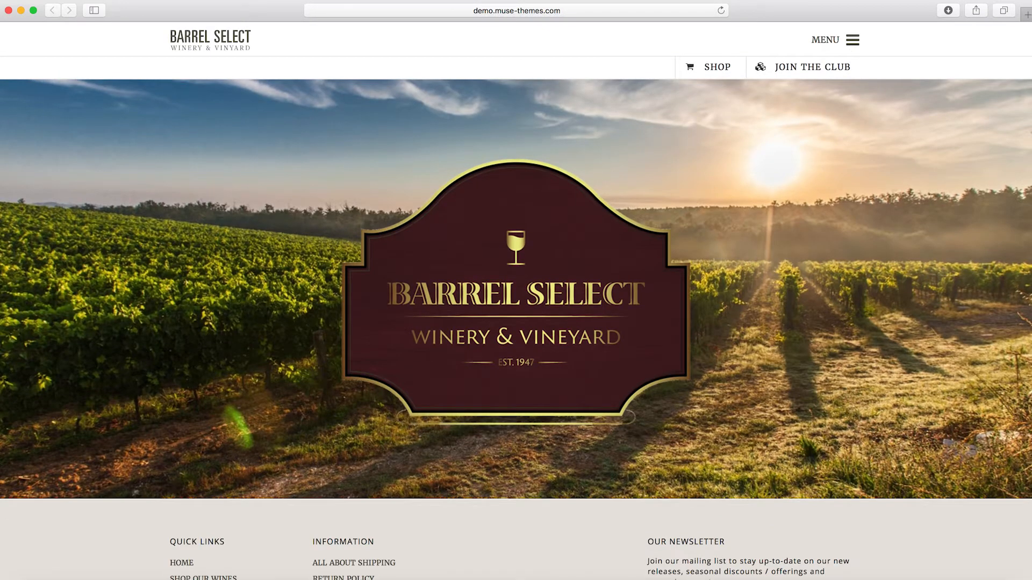
Narrow the browser window to phone width, check the mobile version of the site menu, and restore the full window width.
left_click_drag(1030, 124, 232, 141)
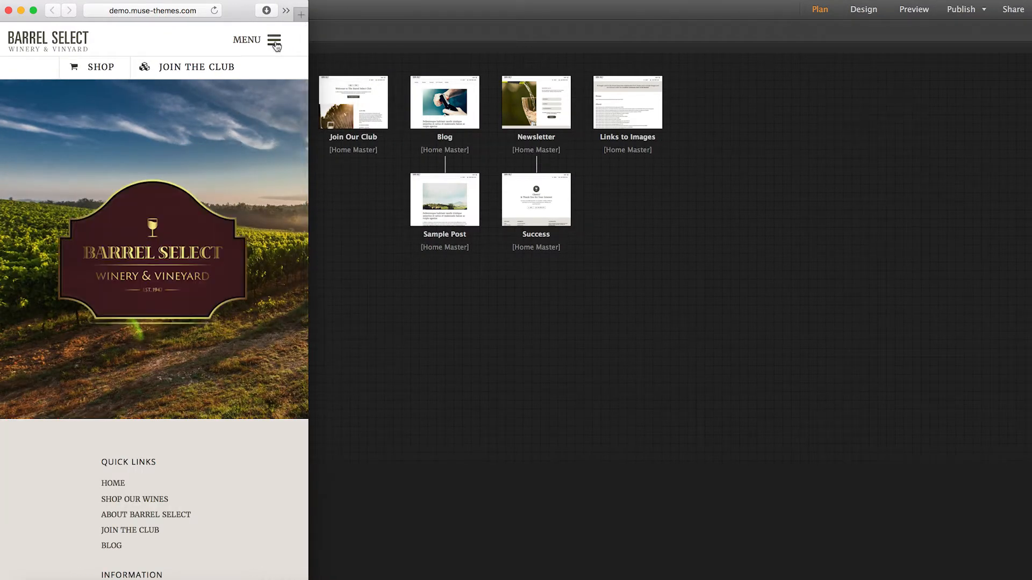
left_click(255, 48)
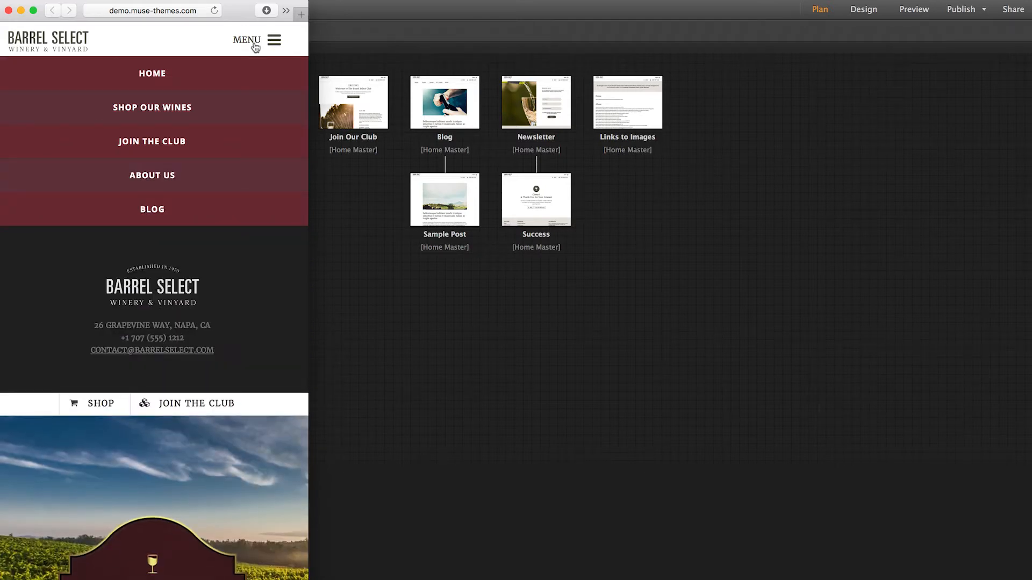
left_click(256, 47)
left_click_drag(310, 109, 1029, 156)
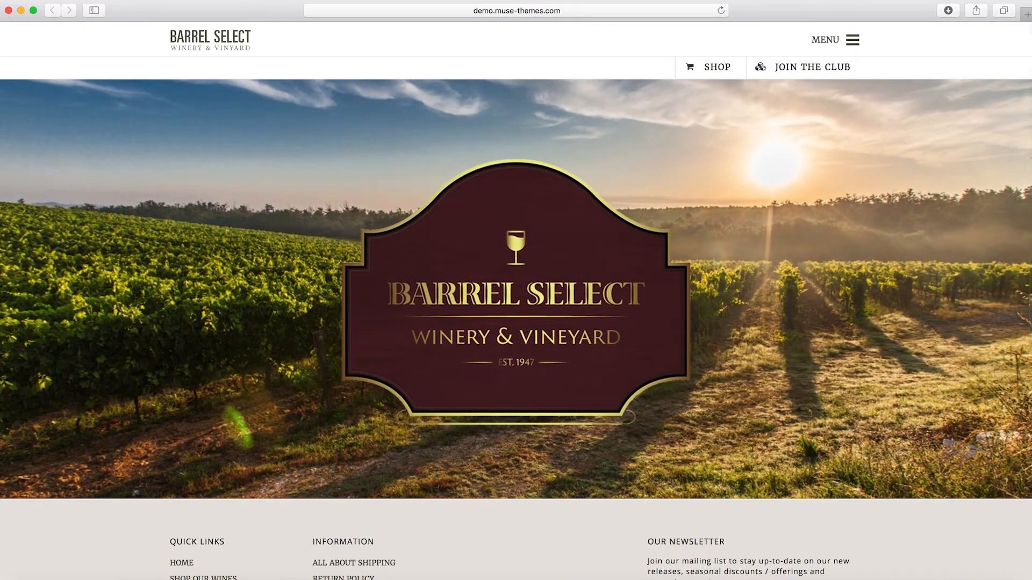
Review the home page footer with its quick links, information links, newsletter, contact info and social icons.
scroll(612, 219, "down", 5)
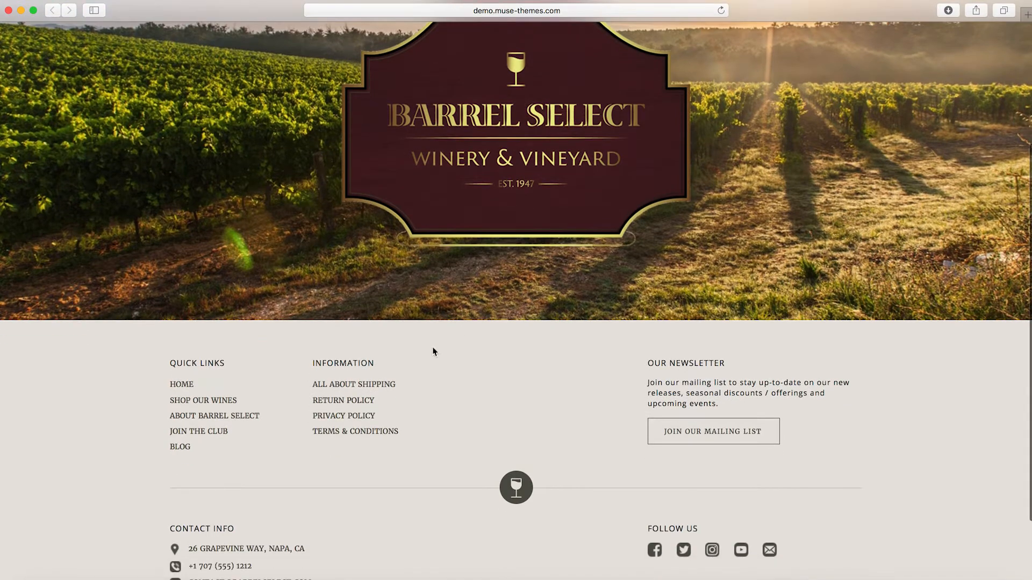
scroll(433, 347, "down", 1)
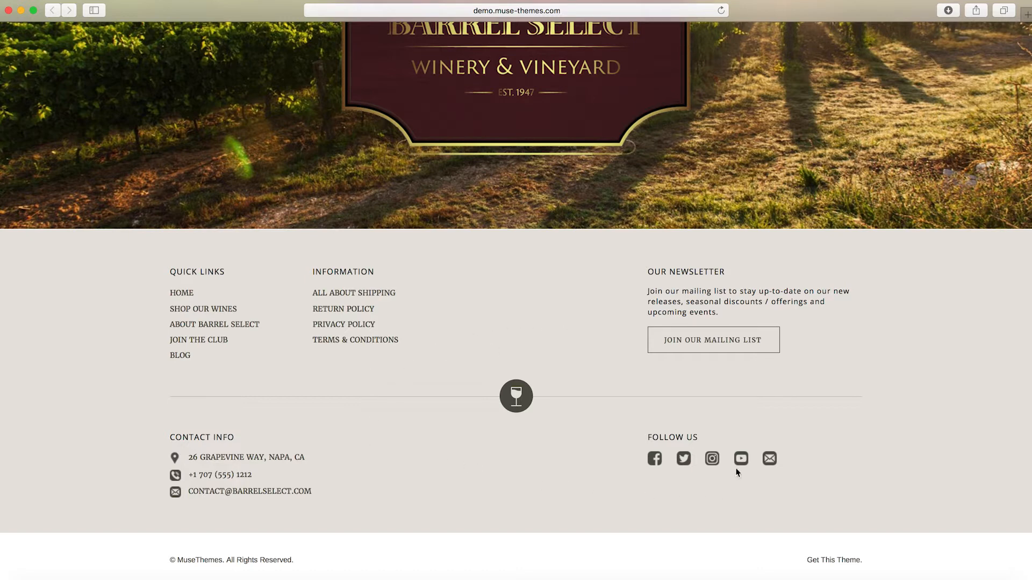
scroll(421, 378, "up", 3)
scroll(421, 380, "up", 3)
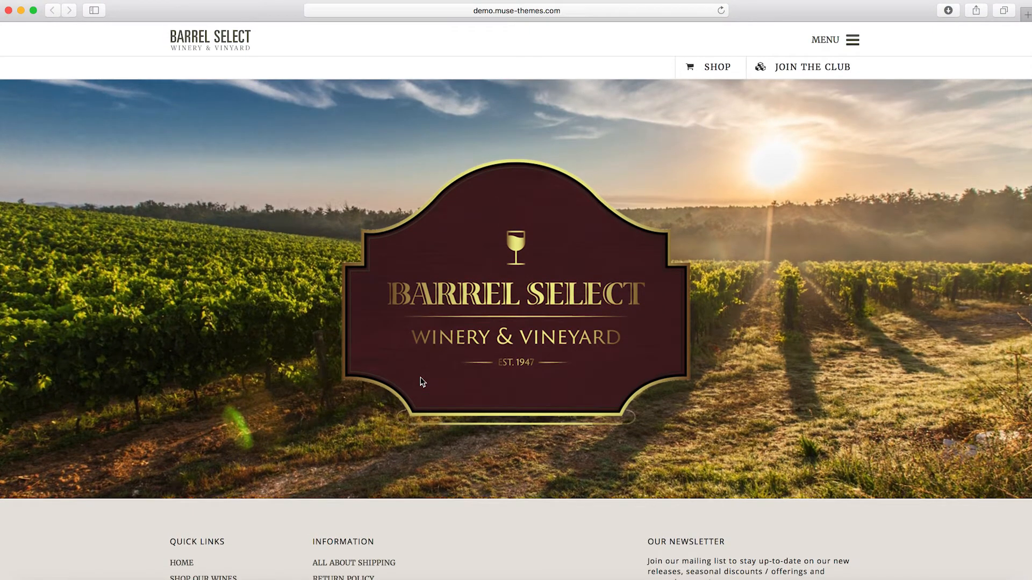
Open the Our History page and look through its sections down to the team profiles.
left_click(795, 50)
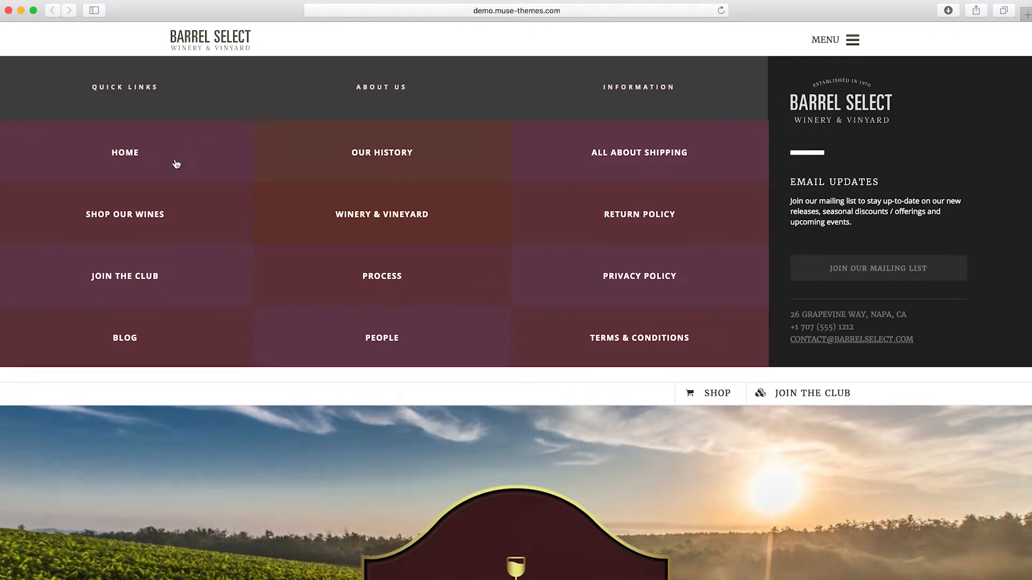
left_click(378, 157)
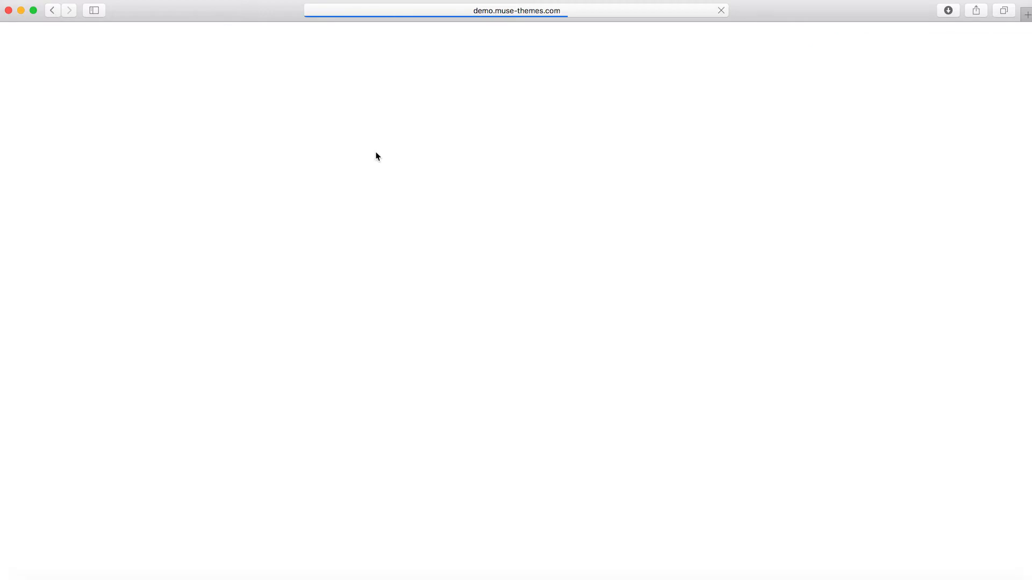
scroll(215, 269, "down", 10)
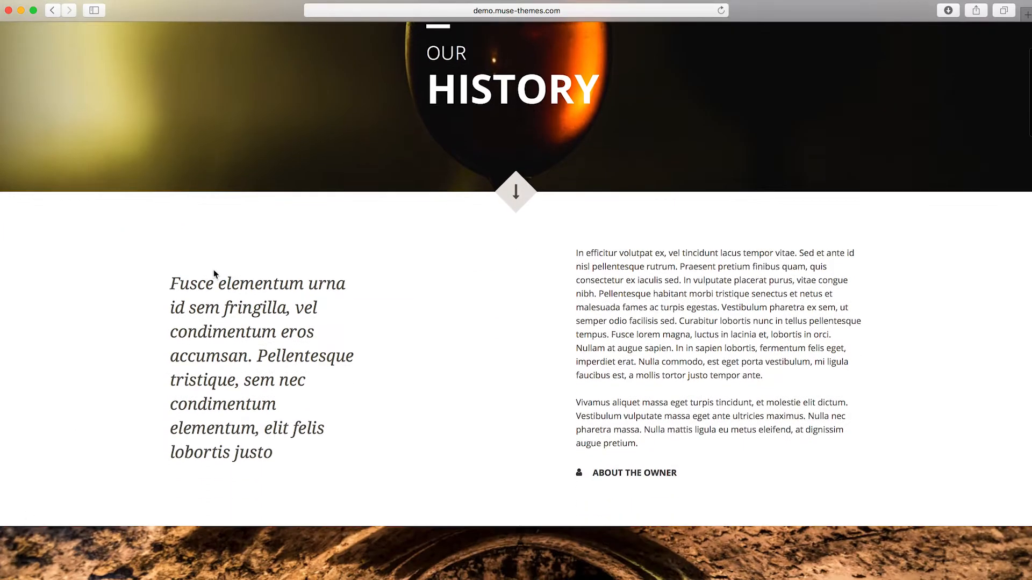
scroll(128, 298, "down", 10)
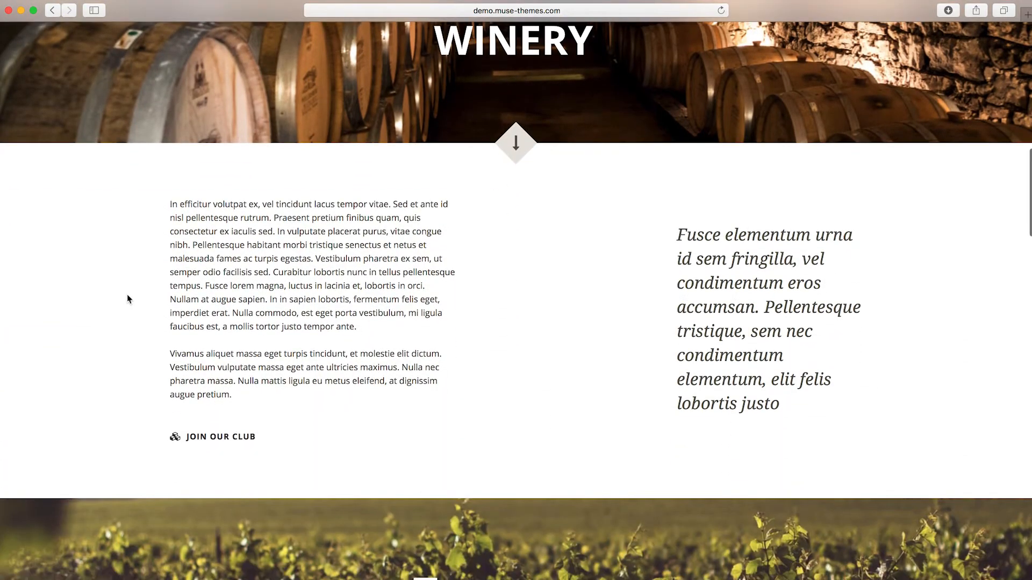
scroll(127, 299, "down", 10)
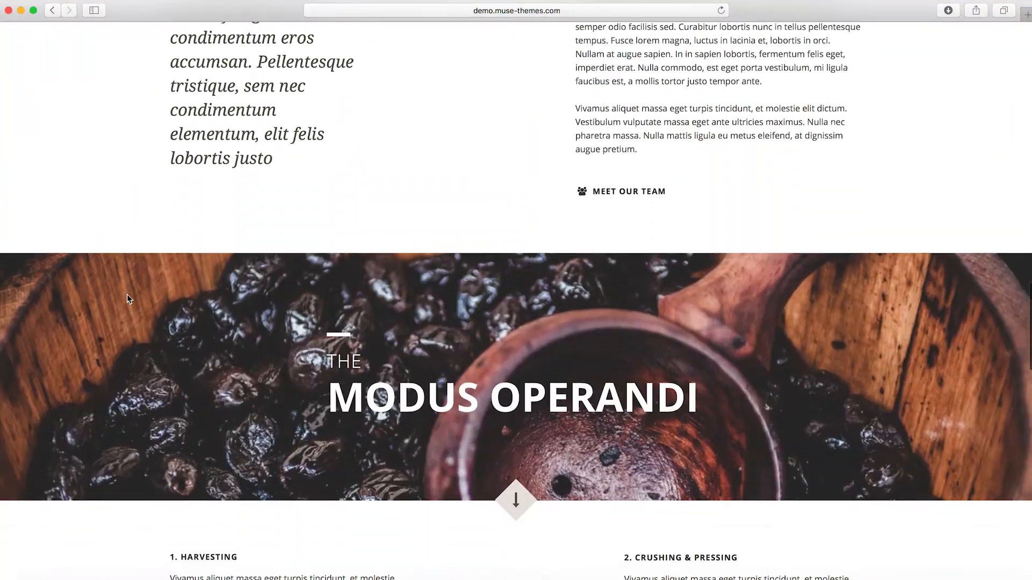
scroll(127, 298, "down", 8)
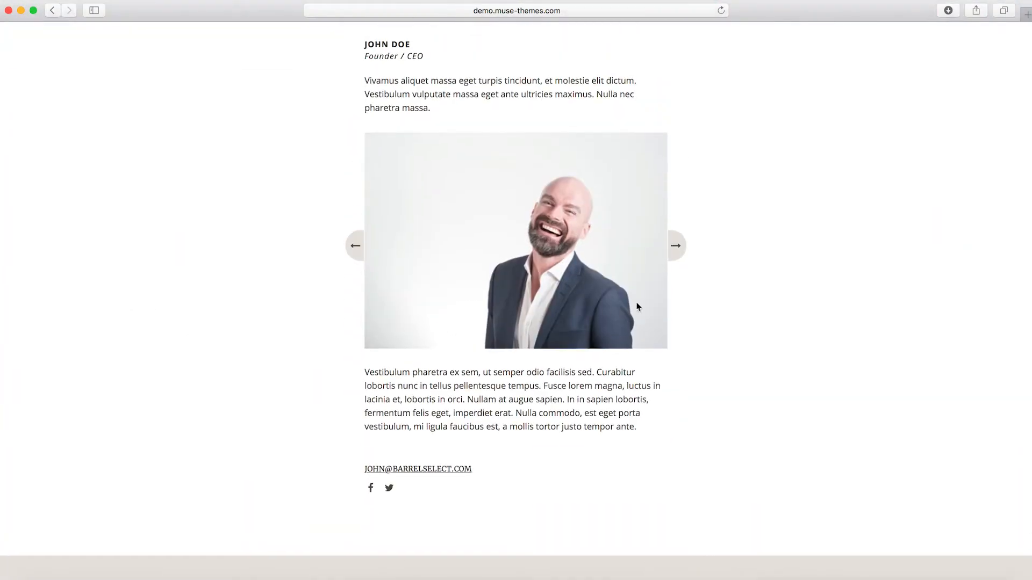
Advance the team slideshow by two profiles and check the section links at the start of the About page.
left_click(676, 247)
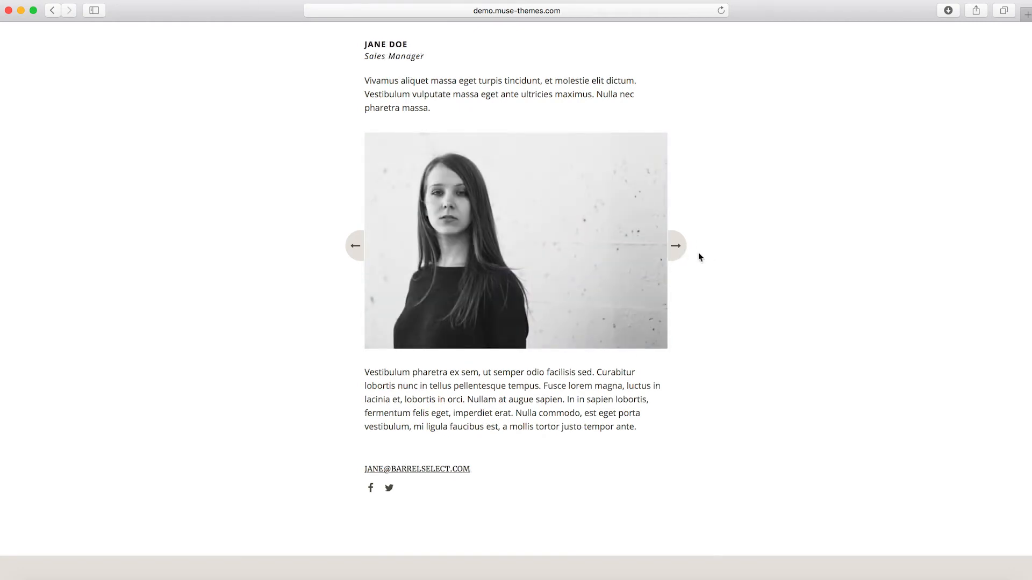
left_click(677, 248)
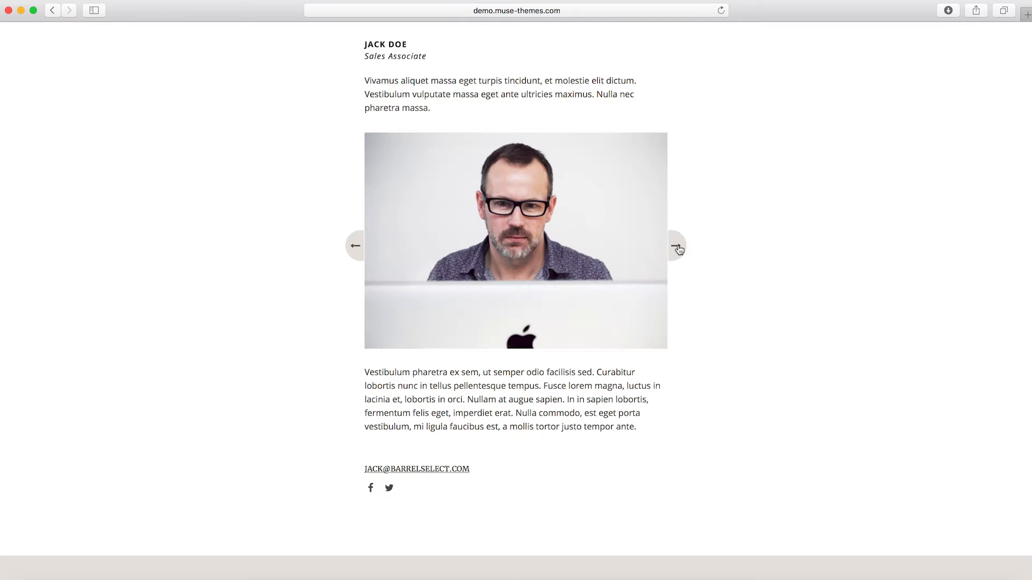
scroll(677, 249, "up", 20)
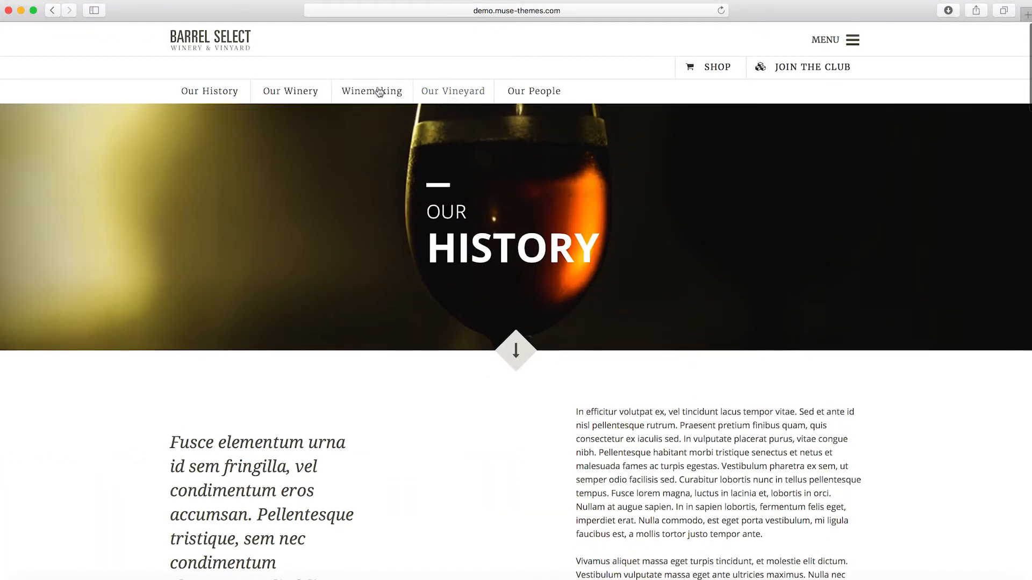
scroll(297, 94, "down", 1)
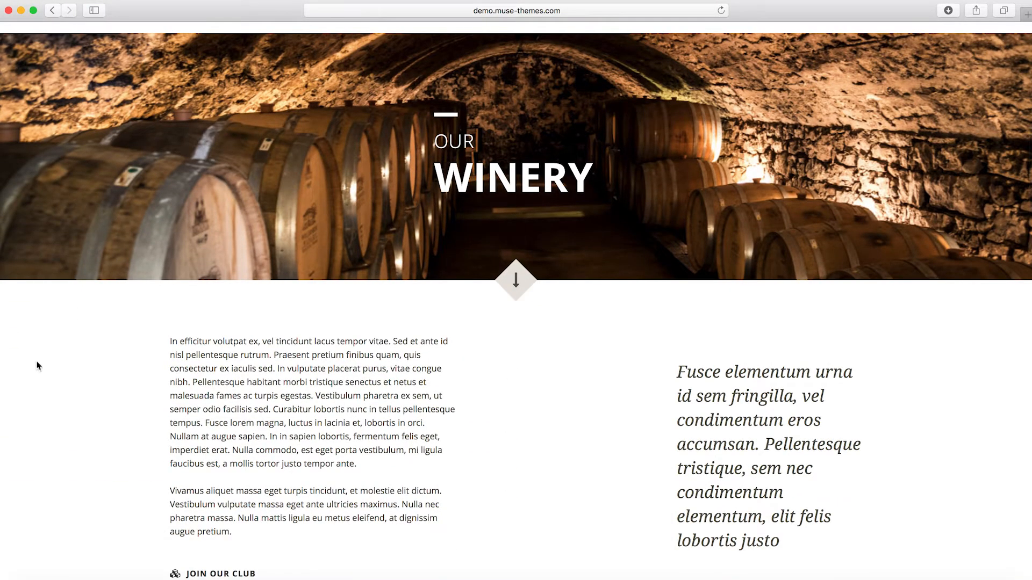
scroll(38, 366, "up", 5)
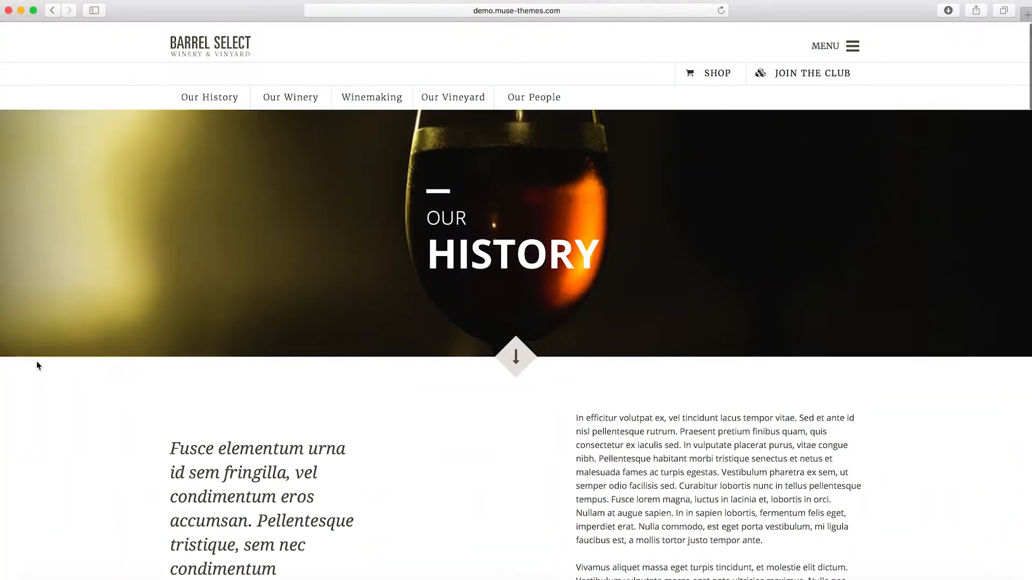
Open the Shop Our Wines page and look through the wine club banner, category links and product cards.
left_click(839, 48)
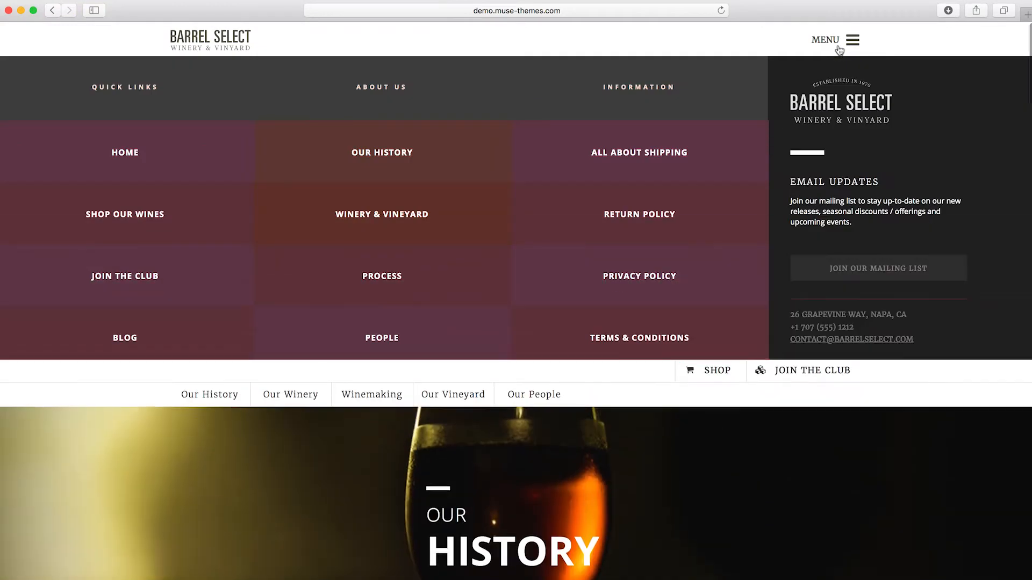
left_click(136, 220)
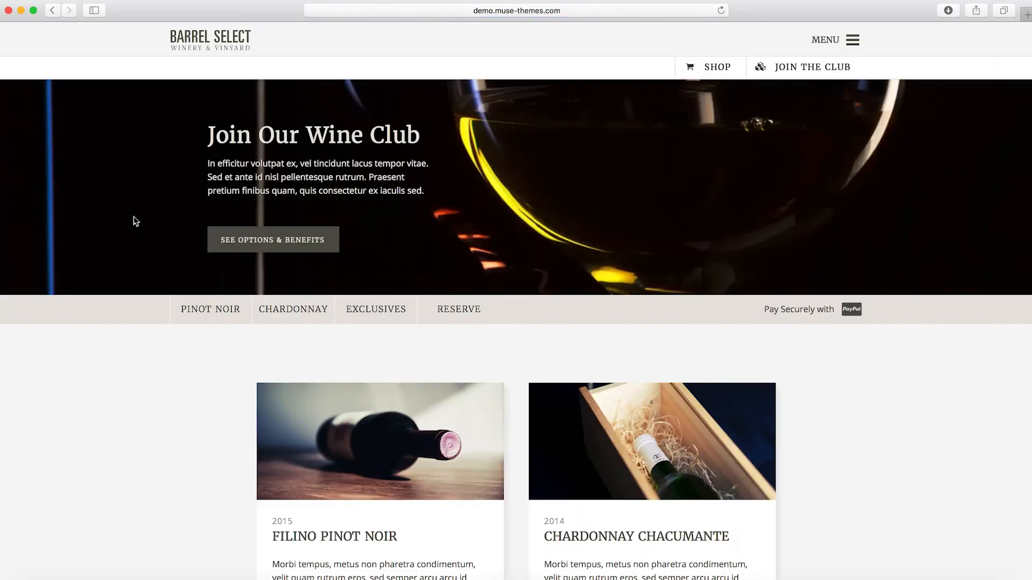
scroll(101, 437, "down", 5)
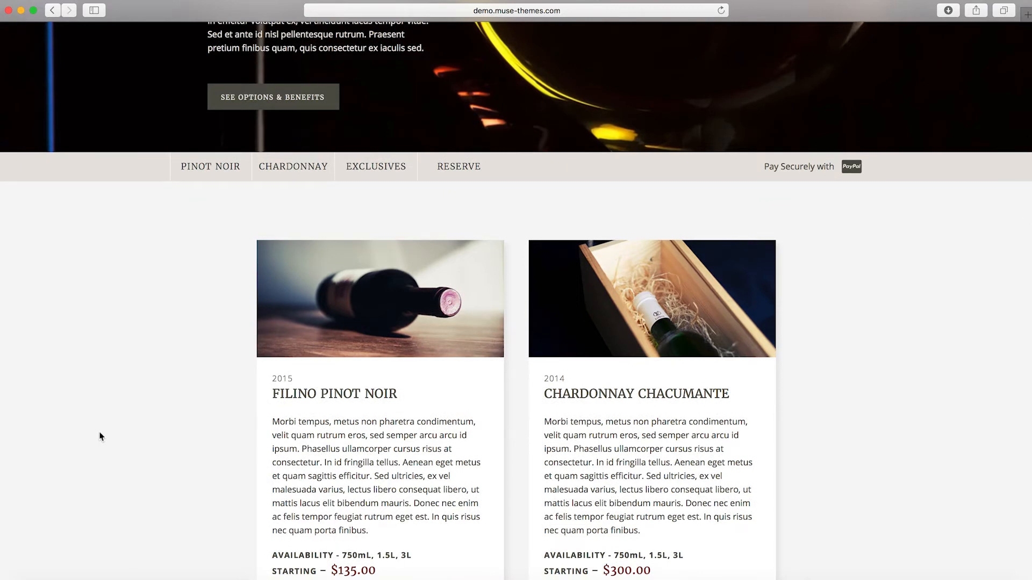
scroll(101, 437, "down", 4)
scroll(100, 436, "down", 1)
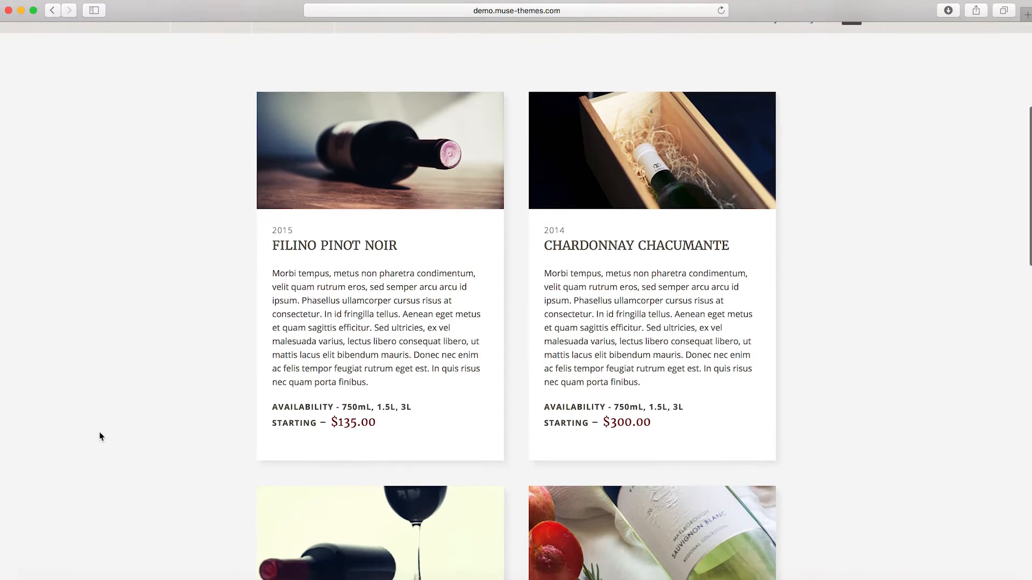
scroll(100, 437, "up", 9)
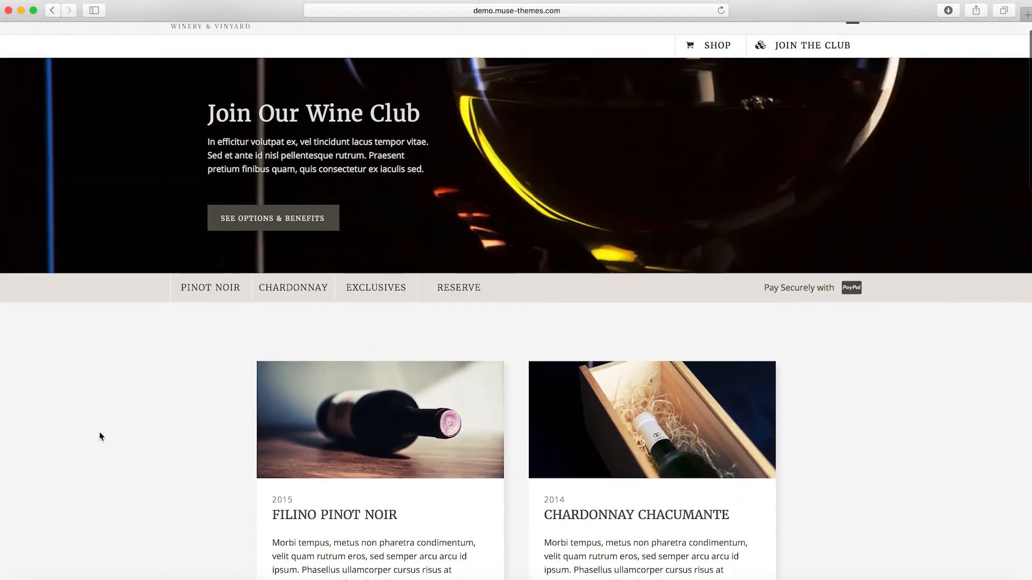
scroll(100, 437, "down", 7)
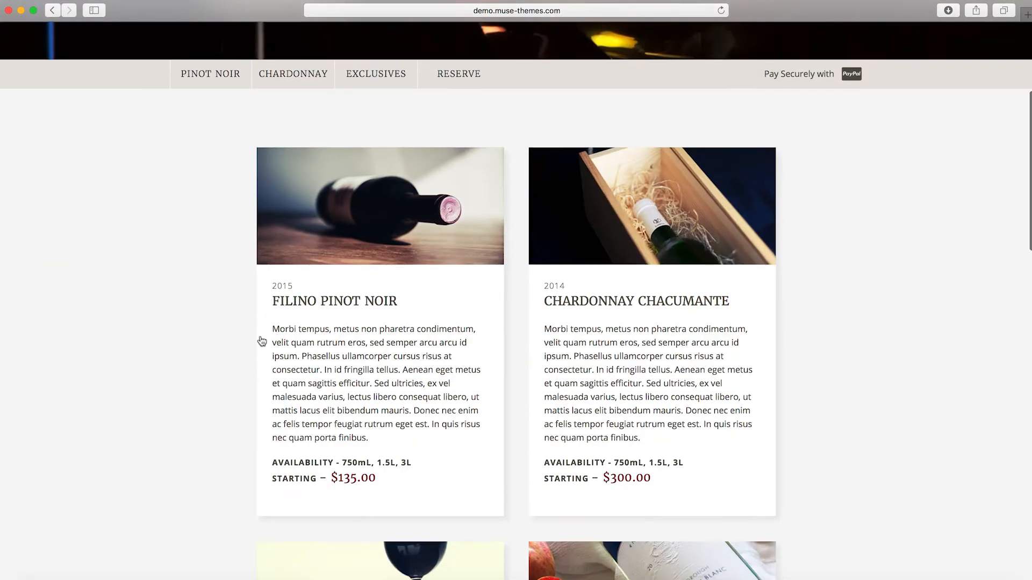
Open the Filino Pinot Noir product page and review its description, size and price table, and purchase options.
left_click(355, 390)
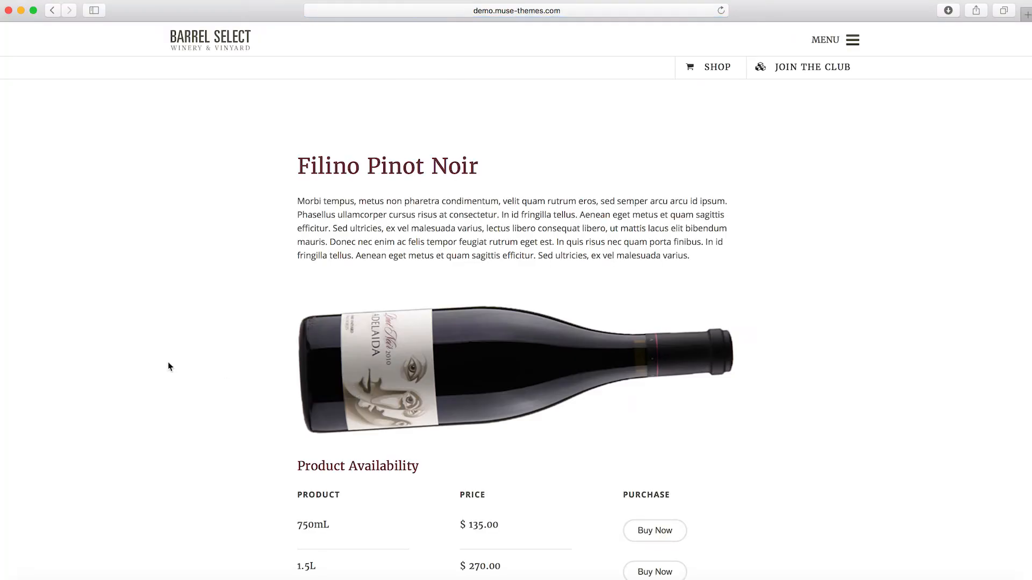
scroll(168, 367, "down", 6)
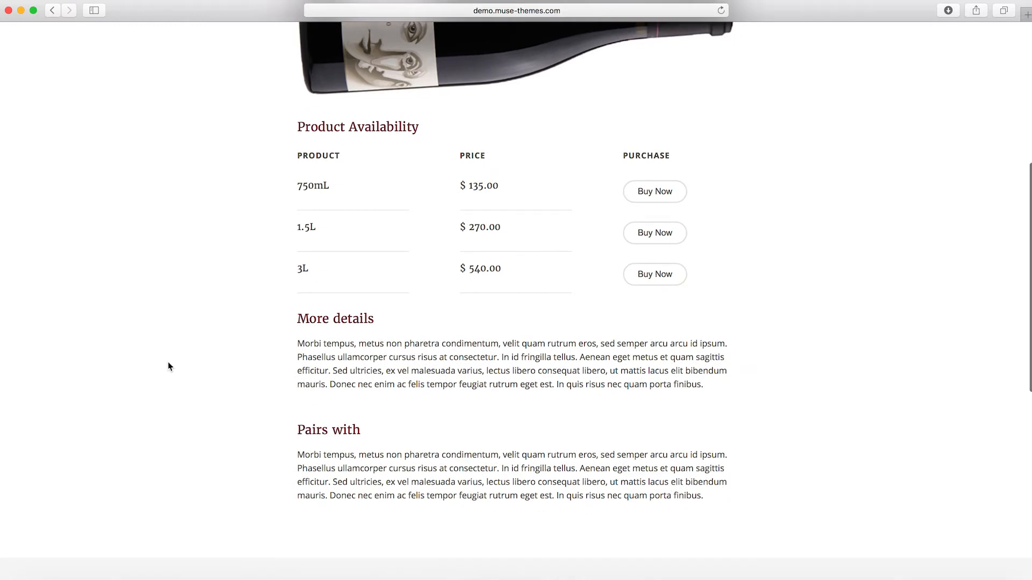
scroll(168, 367, "up", 1)
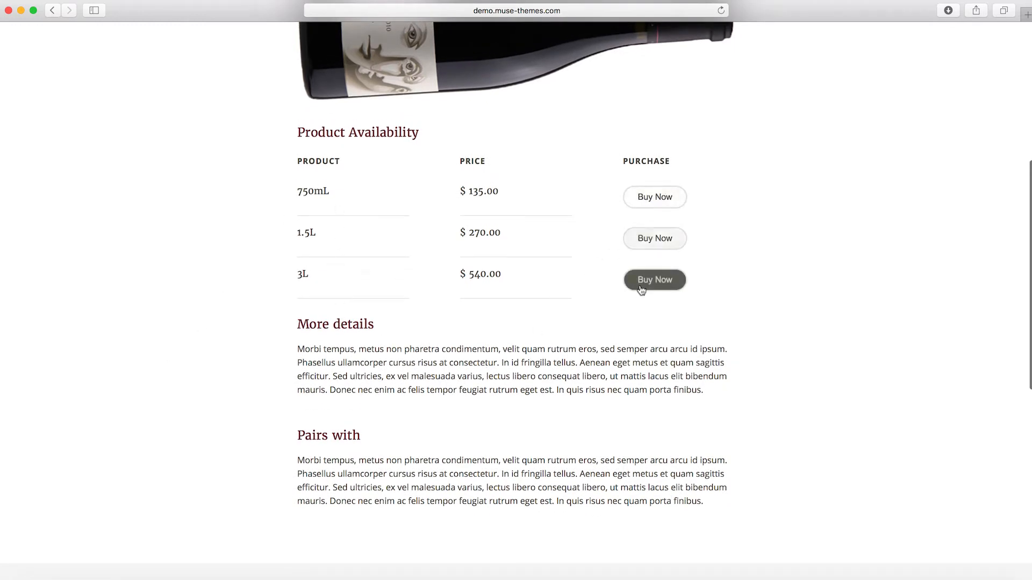
scroll(388, 347, "up", 6)
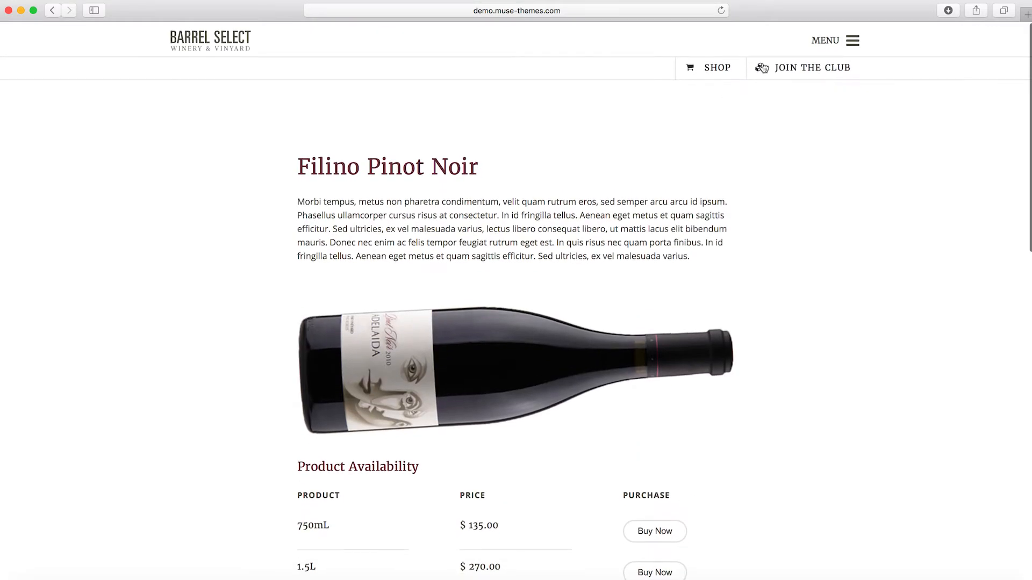
Open the Blog page from the site menu and look through its category links and post previews.
left_click(811, 50)
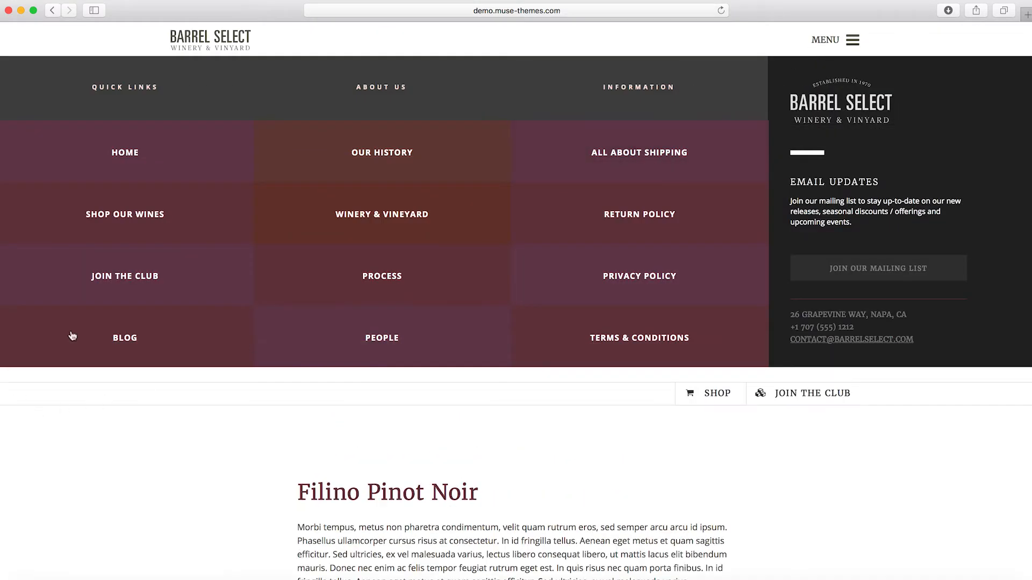
left_click(123, 331)
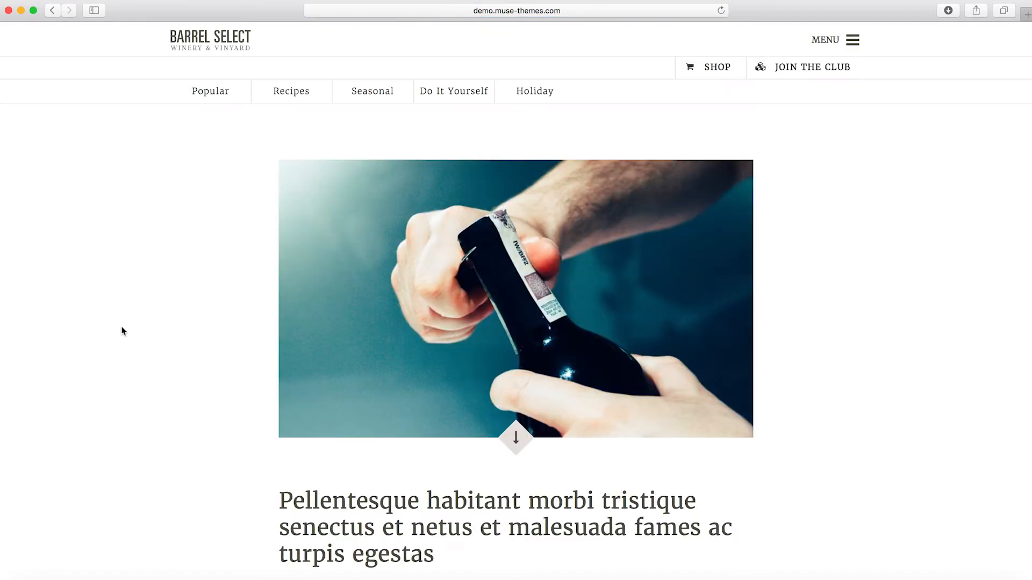
scroll(122, 331, "down", 12)
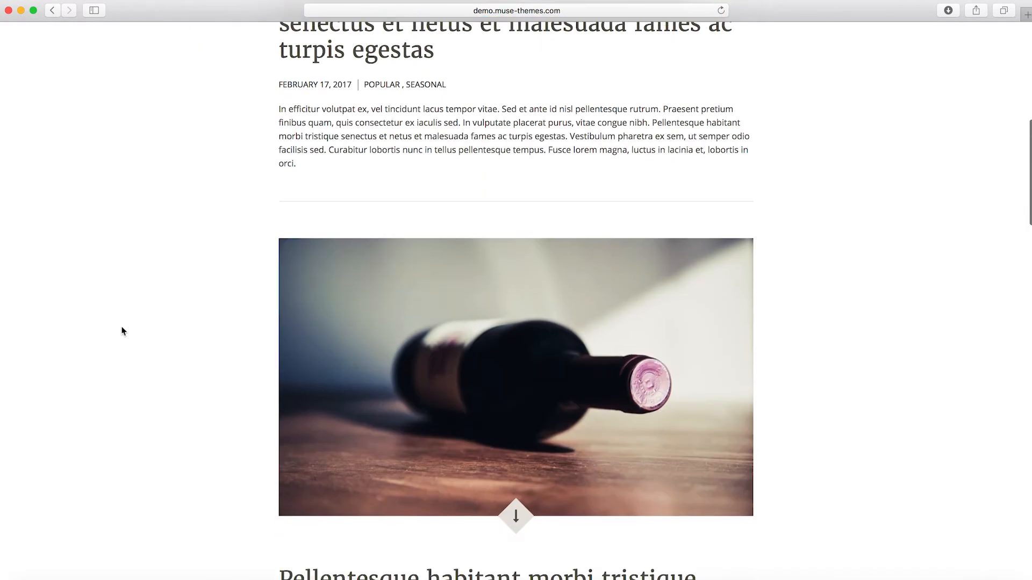
scroll(122, 331, "down", 3)
scroll(123, 331, "up", 1)
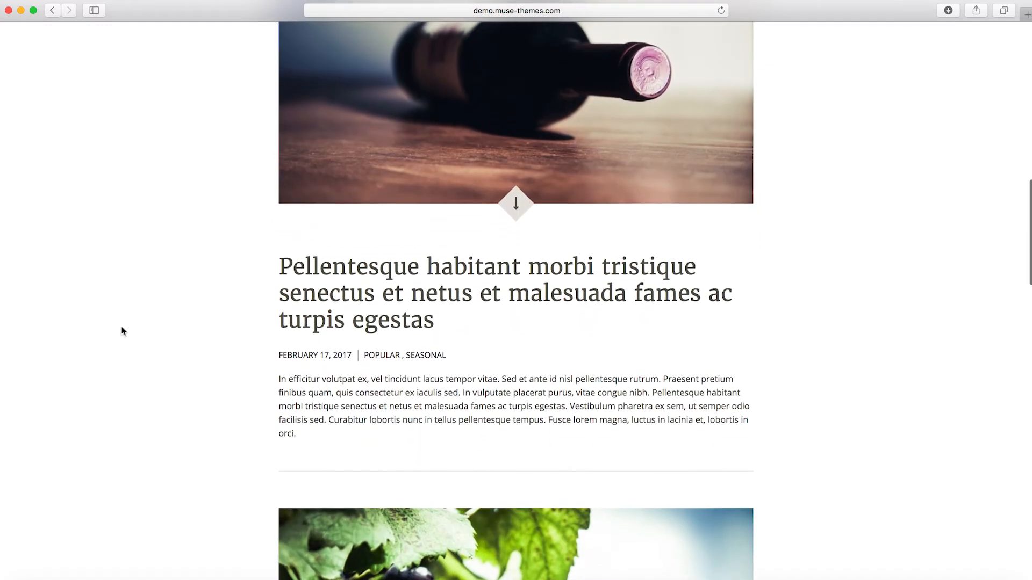
scroll(122, 331, "up", 10)
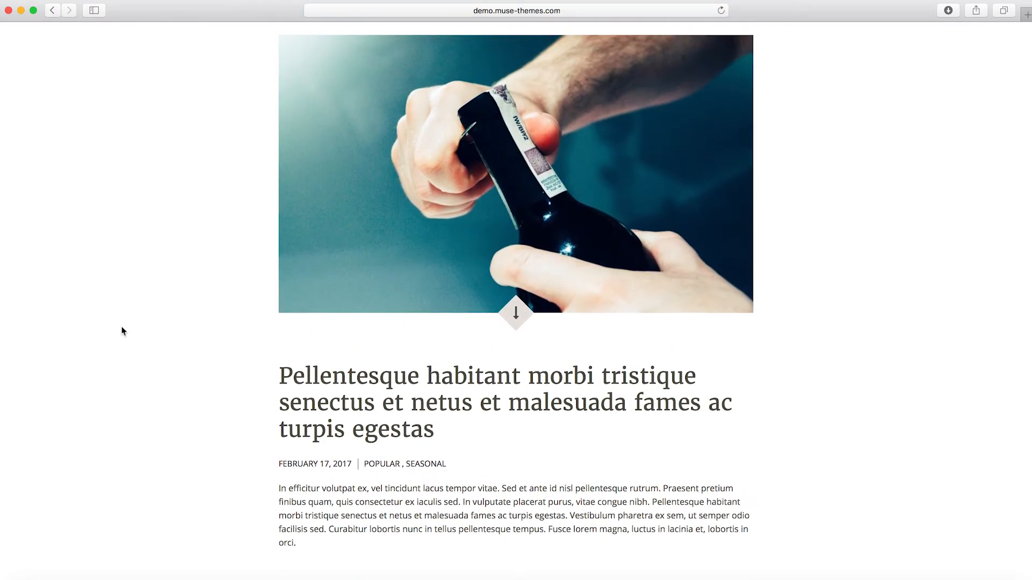
scroll(123, 331, "up", 2)
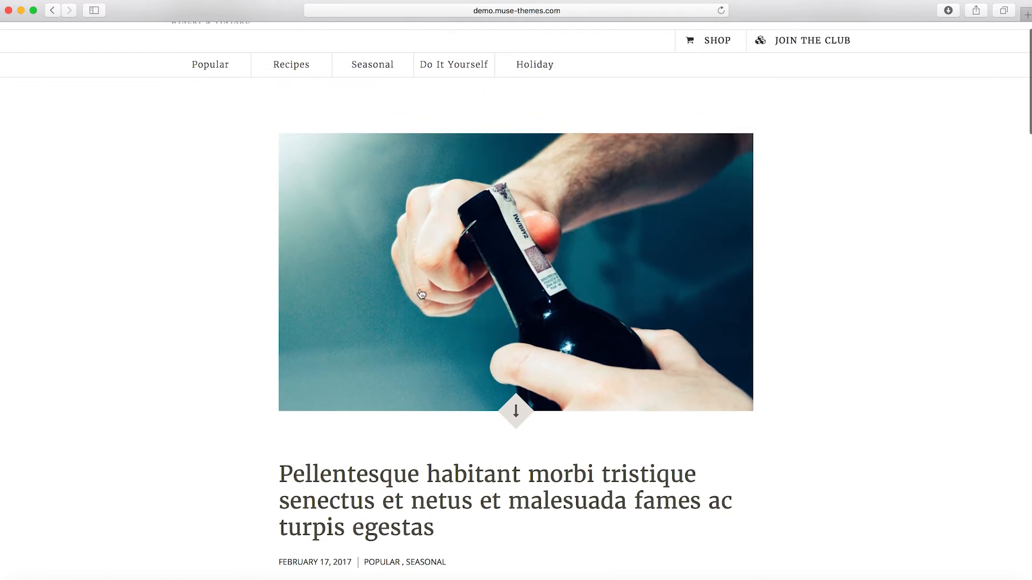
Open the first blog post and review its images, text sections, Disqus comments and See All Articles link.
left_click(421, 294)
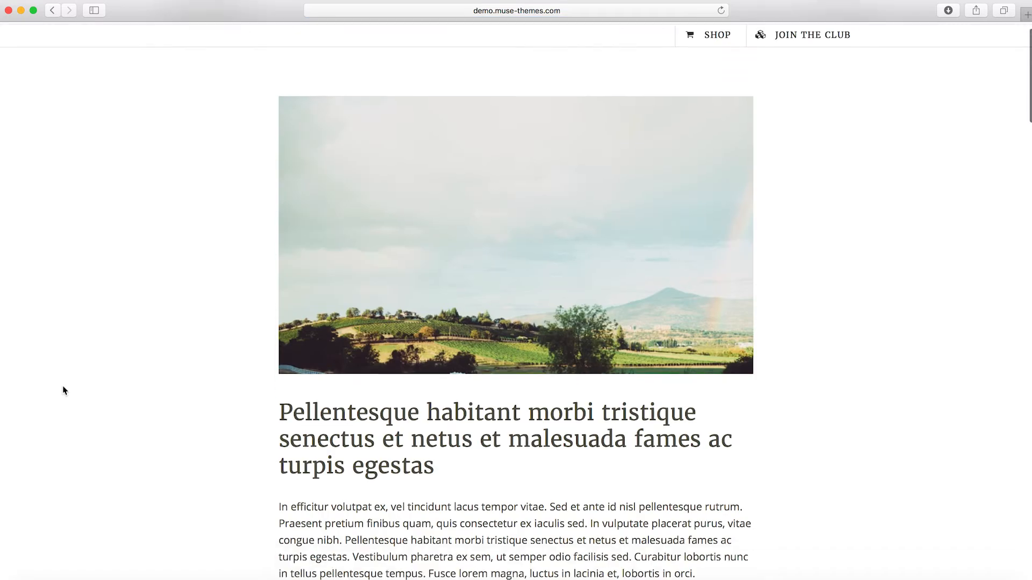
scroll(63, 391, "down", 3)
scroll(63, 390, "down", 10)
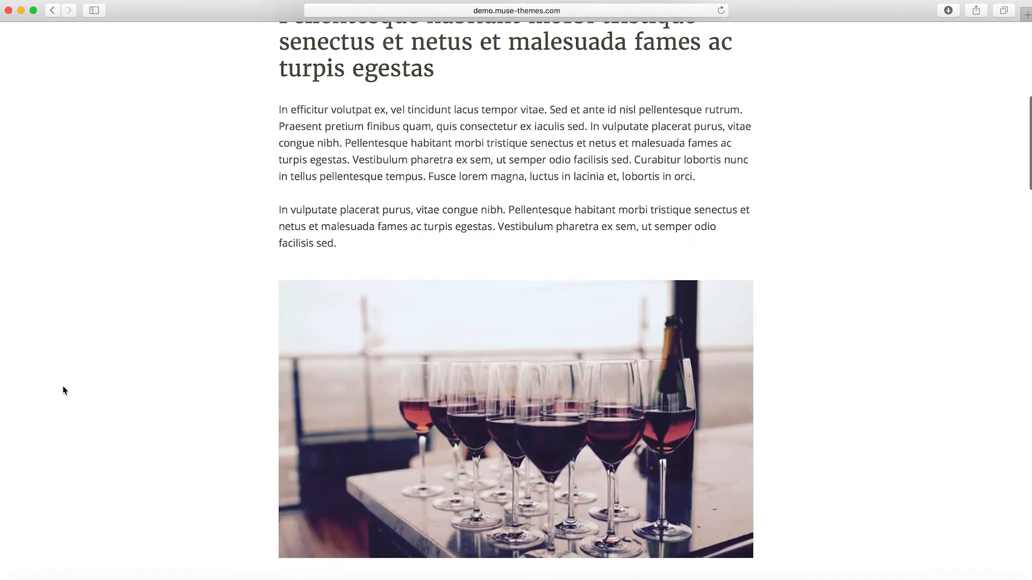
scroll(62, 391, "down", 8)
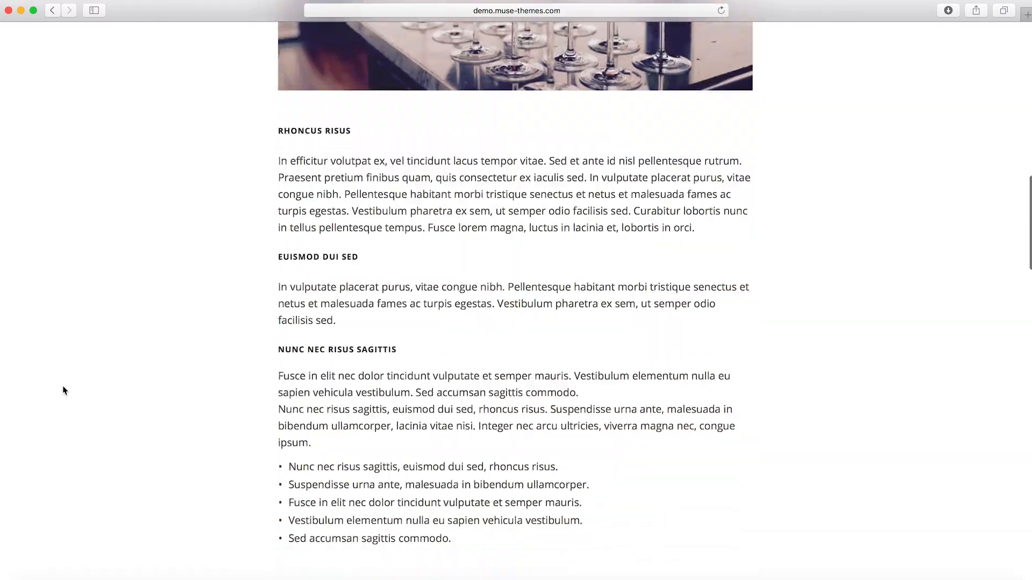
scroll(63, 390, "up", 17)
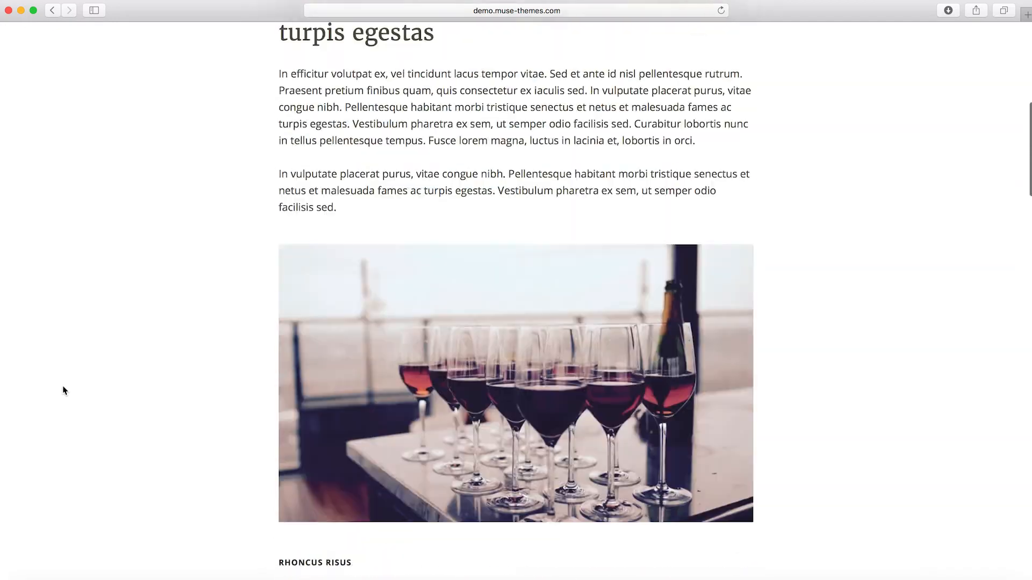
scroll(63, 390, "down", 14)
scroll(63, 391, "down", 15)
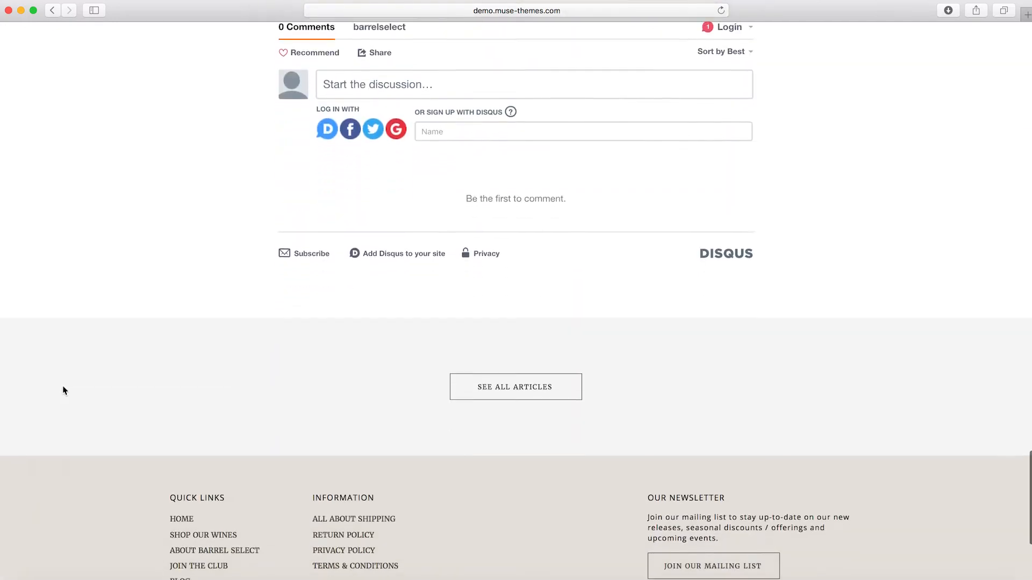
scroll(63, 391, "up", 4)
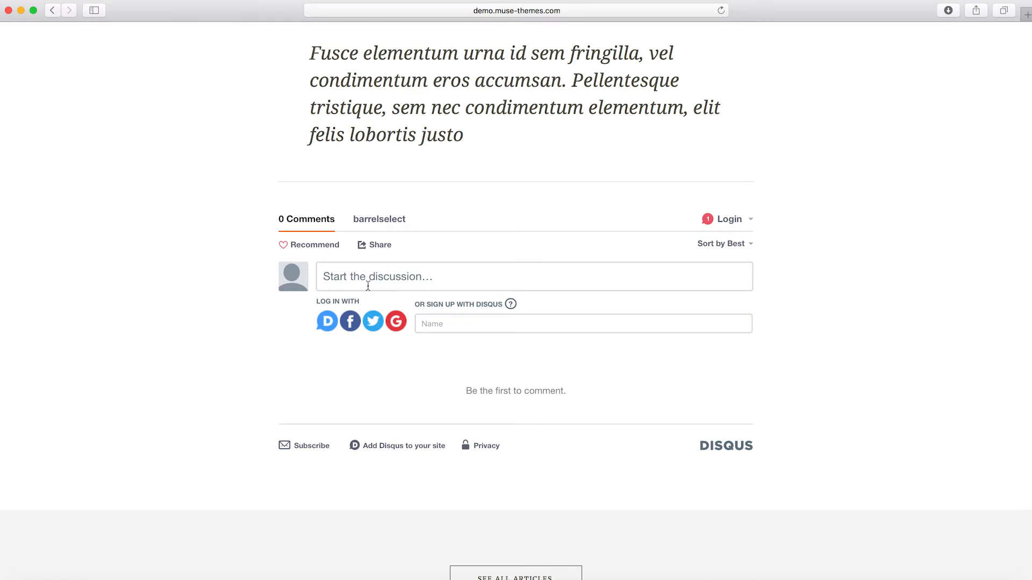
scroll(124, 280, "up", 20)
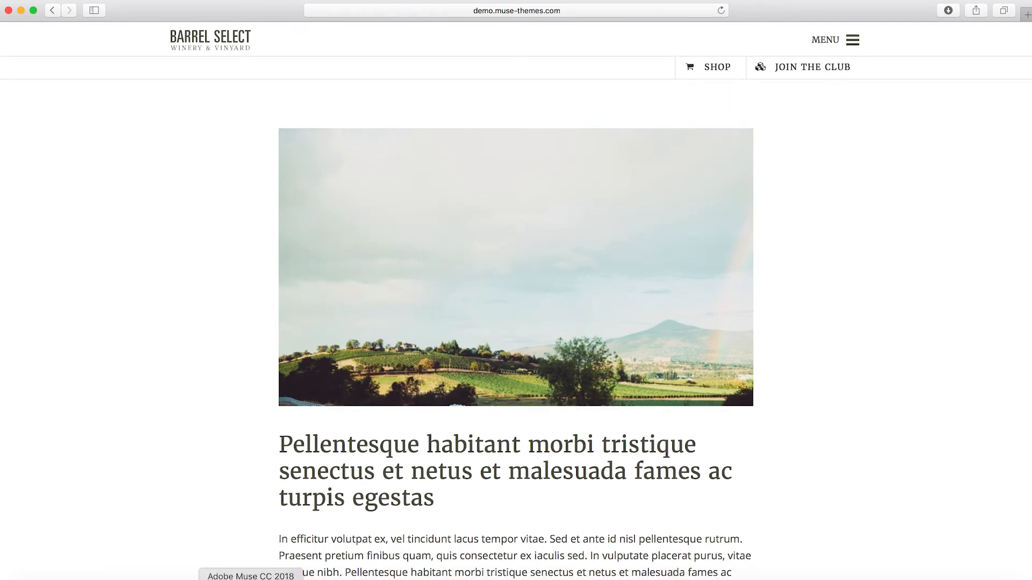
Switch to Adobe Muse and open the Home Master page in Design view at the 1200 breakpoint.
left_click(251, 578)
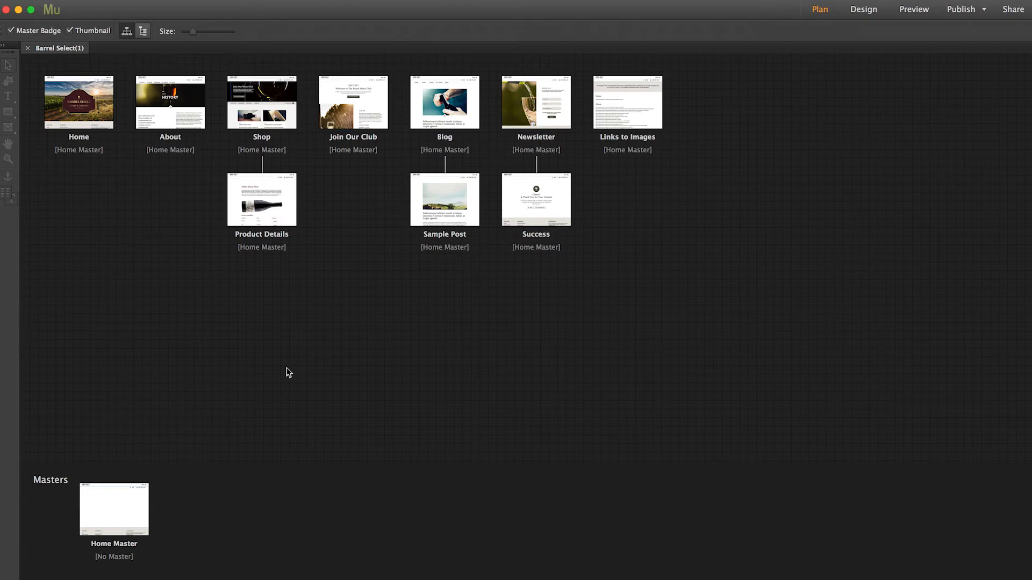
double_click(112, 521)
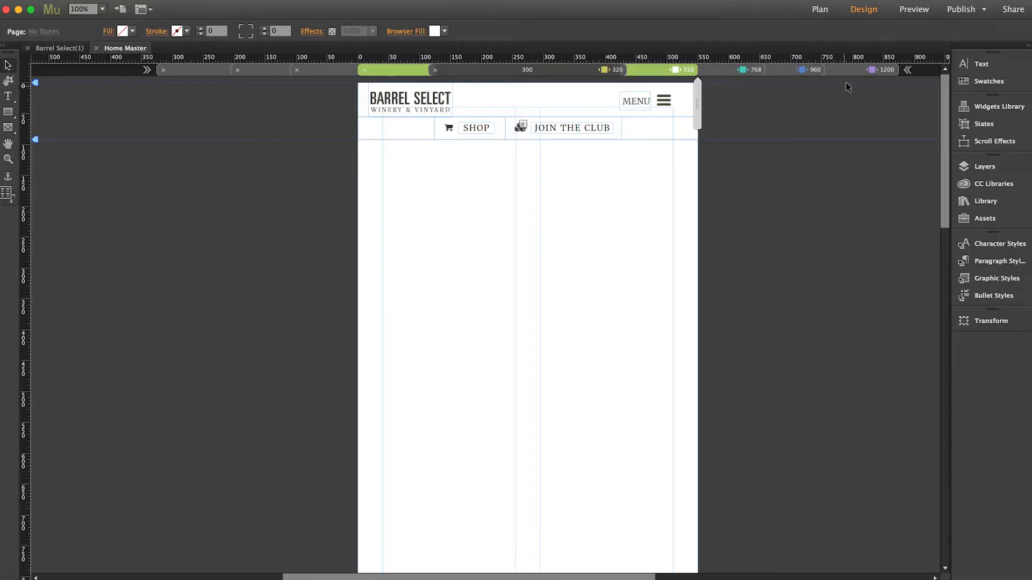
left_click(851, 71)
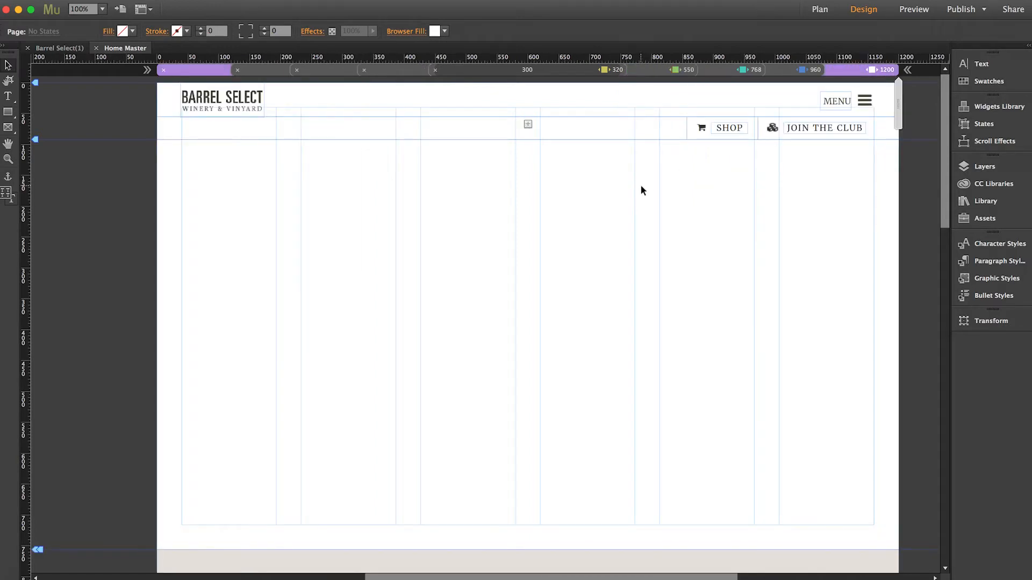
Try moving the header's menu accordion down to Y 165, and undo the move.
left_click(720, 100)
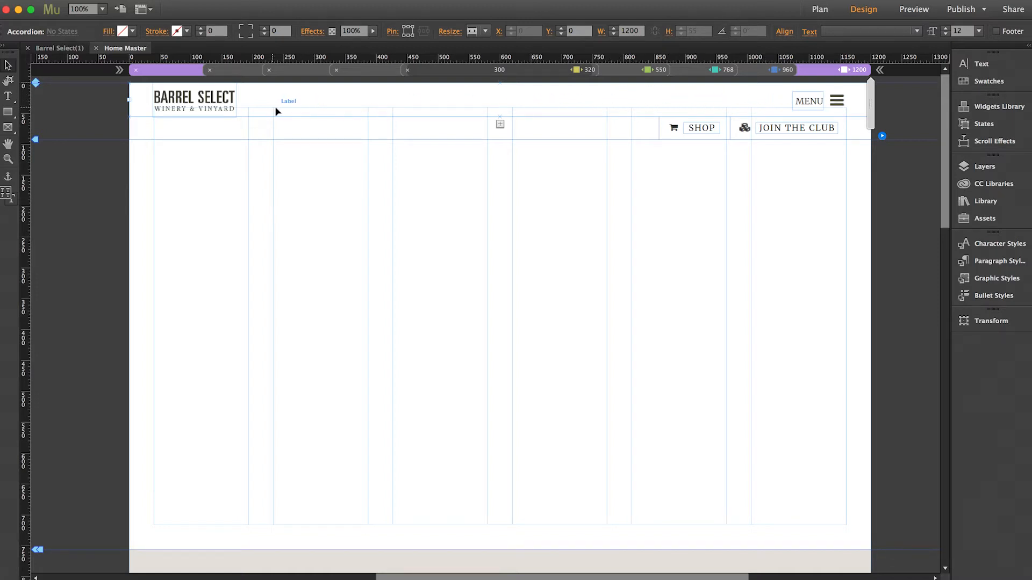
left_click_drag(353, 111, 344, 208)
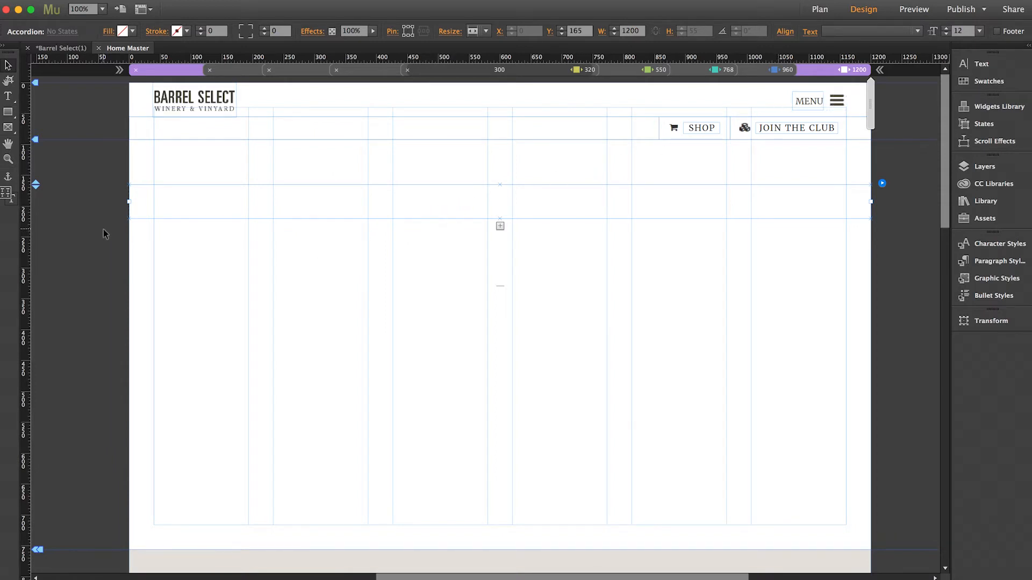
key("super+z")
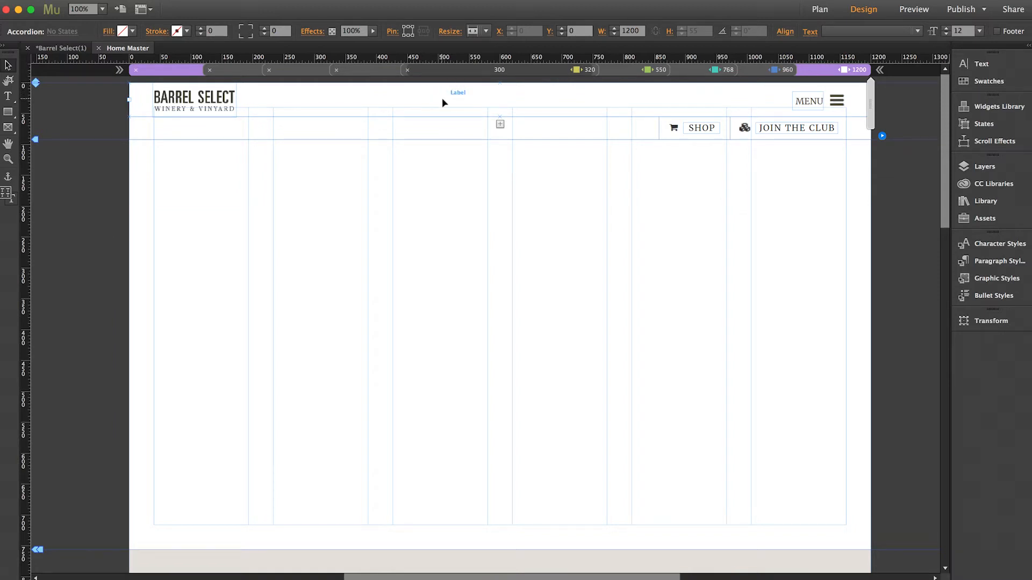
Expand the menu accordion, inspect its content area and the Our History, Winery & Vineyard and Process buttons, and collapse it.
left_click(442, 97)
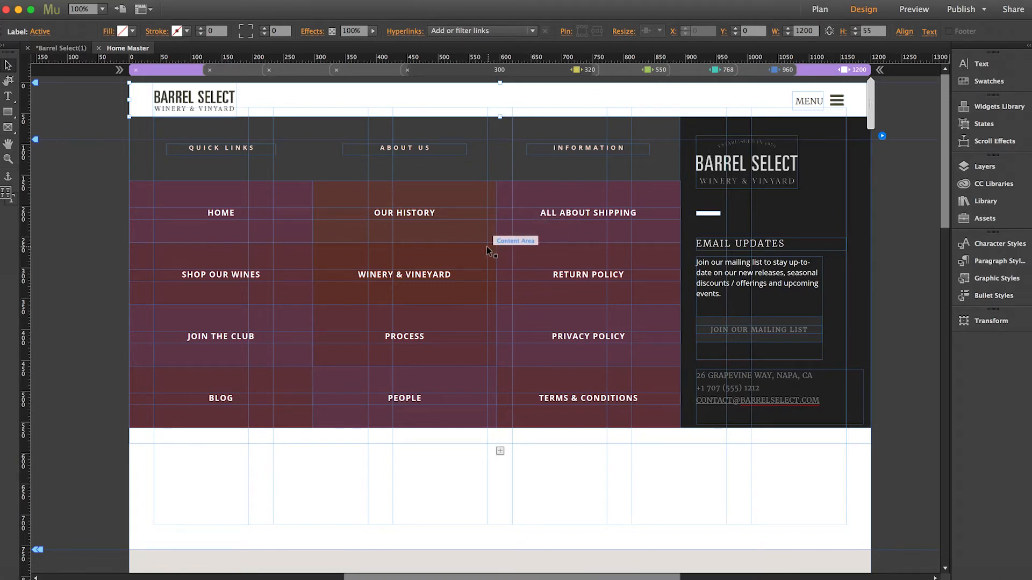
left_click(450, 237)
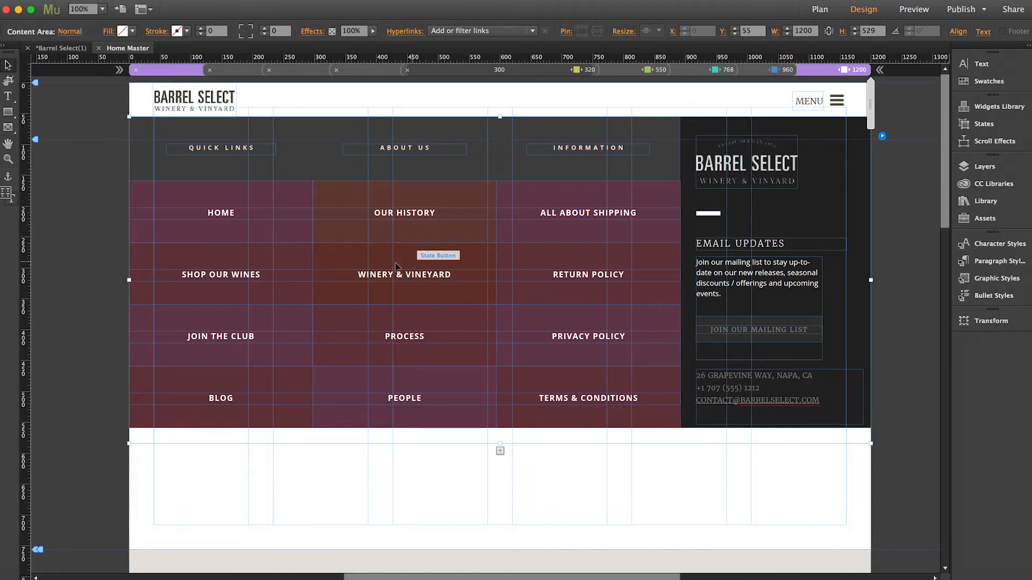
left_click(344, 237)
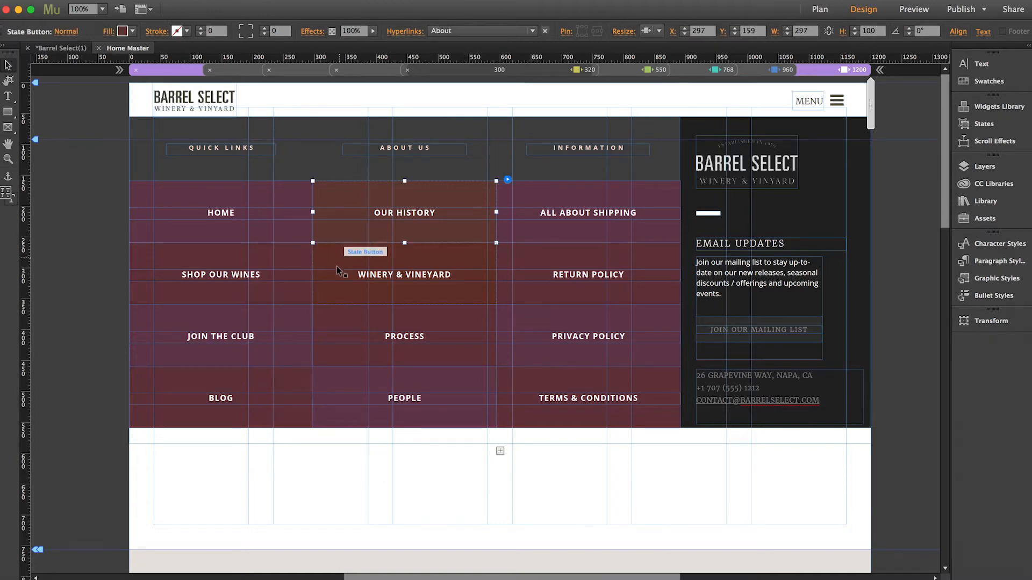
left_click(336, 263)
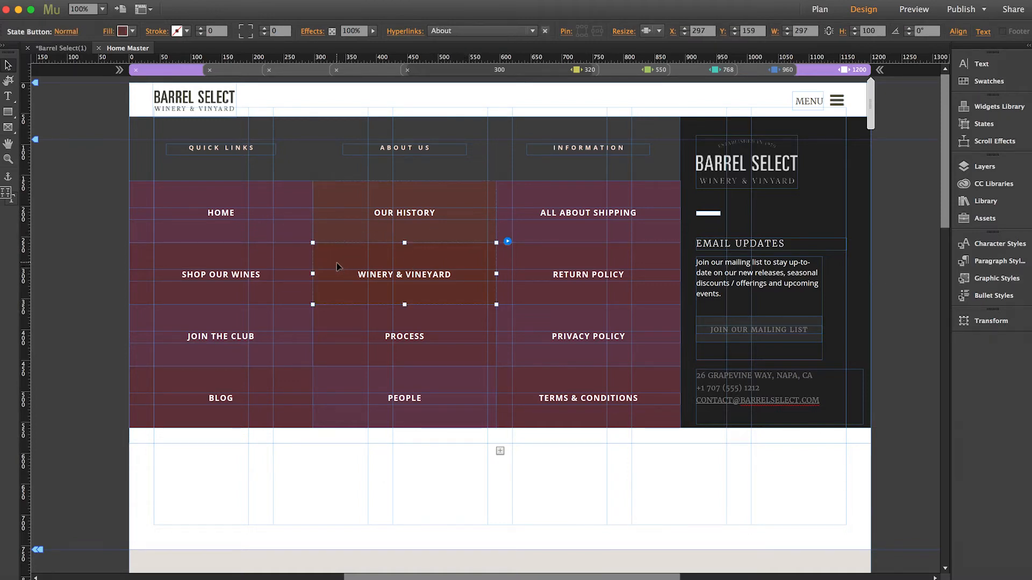
left_click(336, 321)
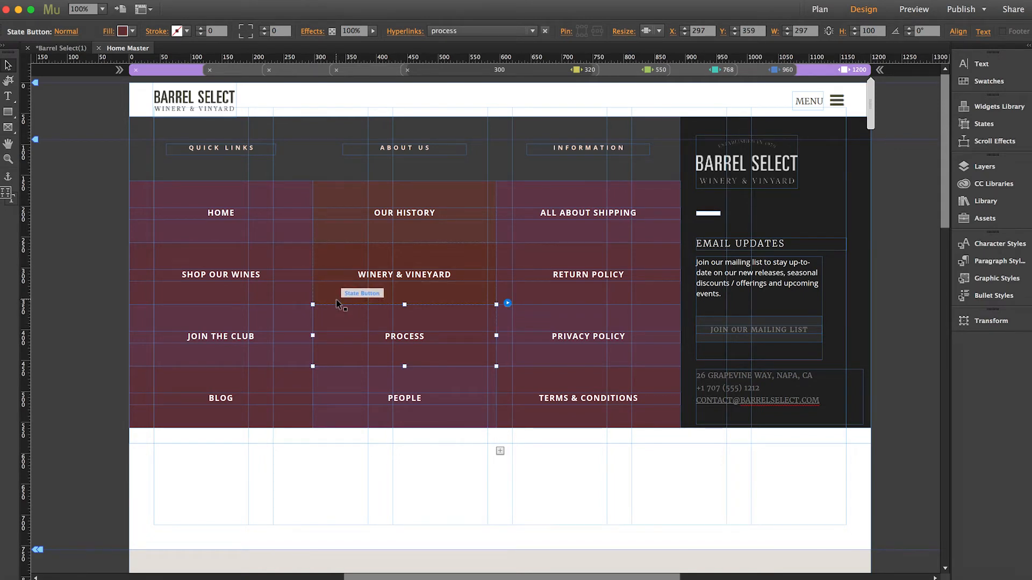
left_click(337, 303)
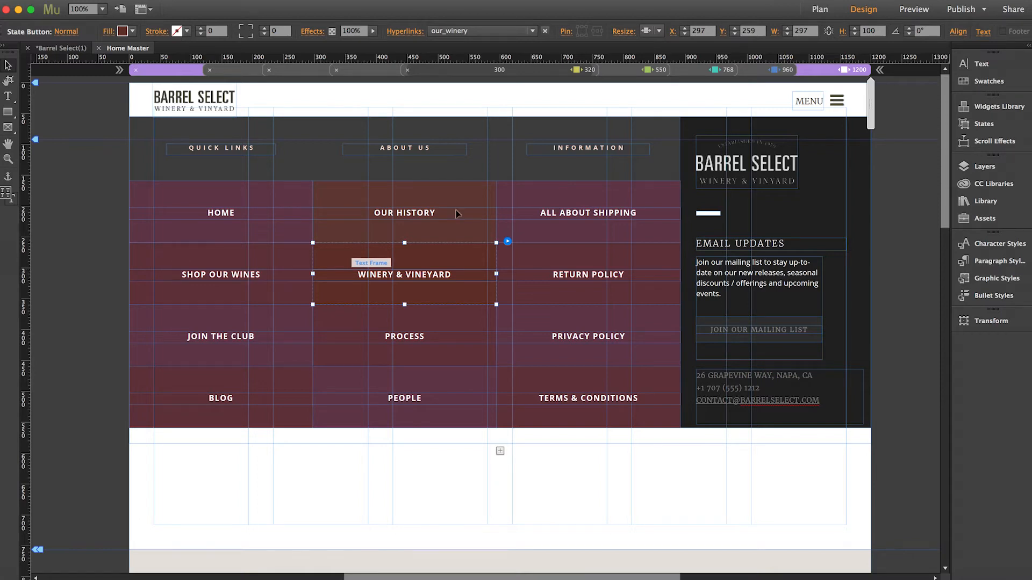
left_click(561, 113)
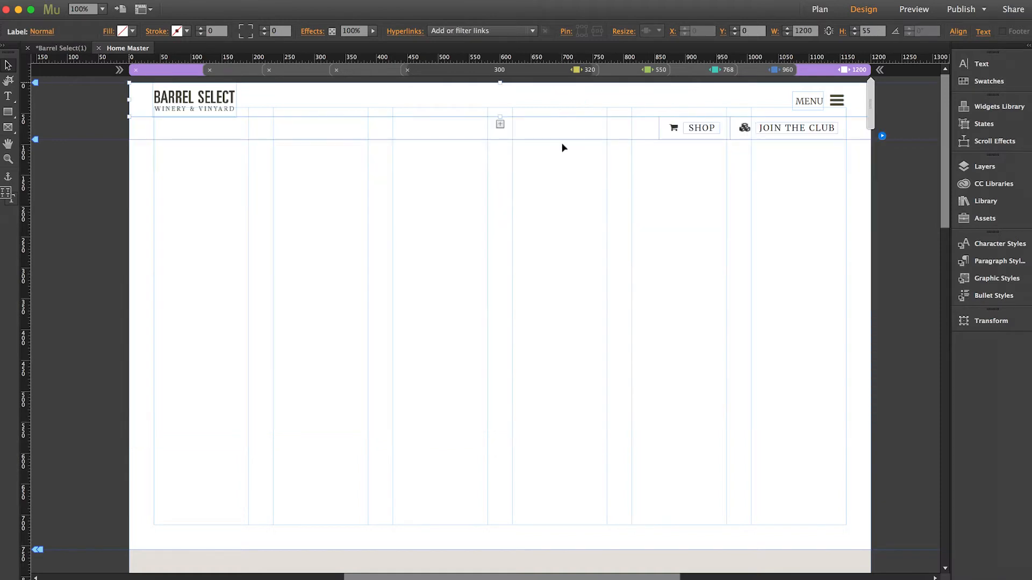
left_click(557, 219)
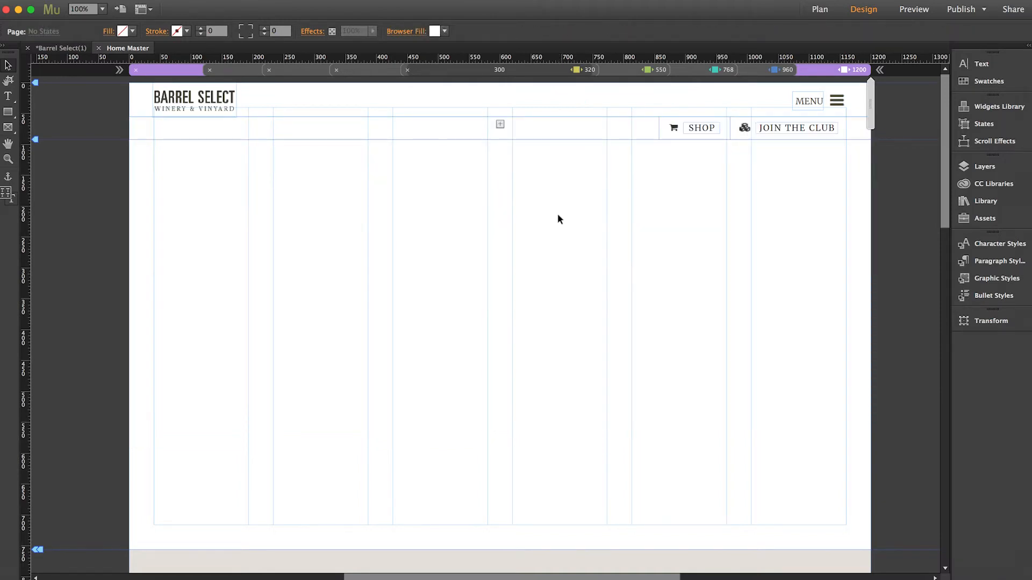
Select the menu accordion and review its Expand Behavior and Editing options without changing them.
left_click(805, 105)
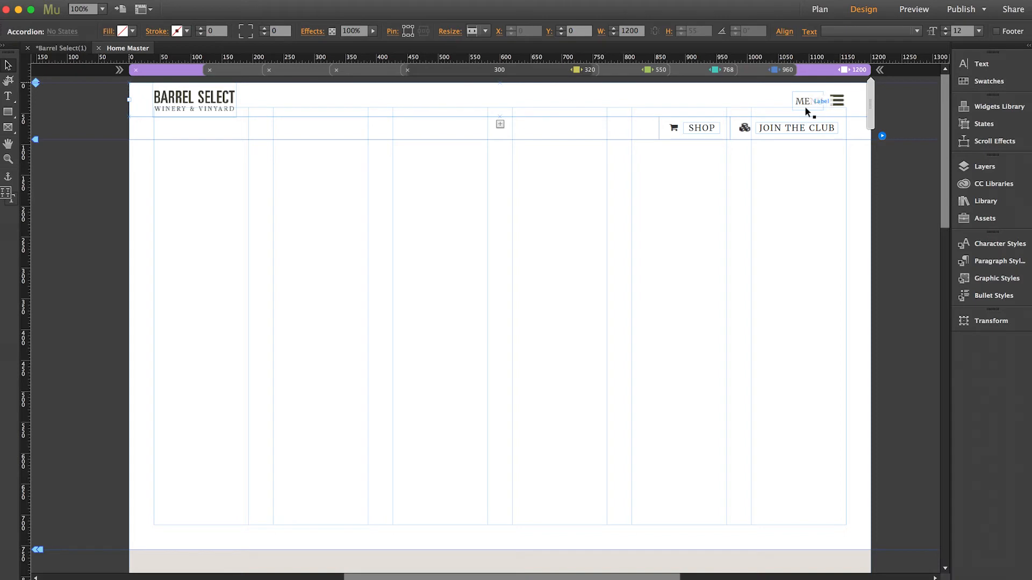
left_click(883, 137)
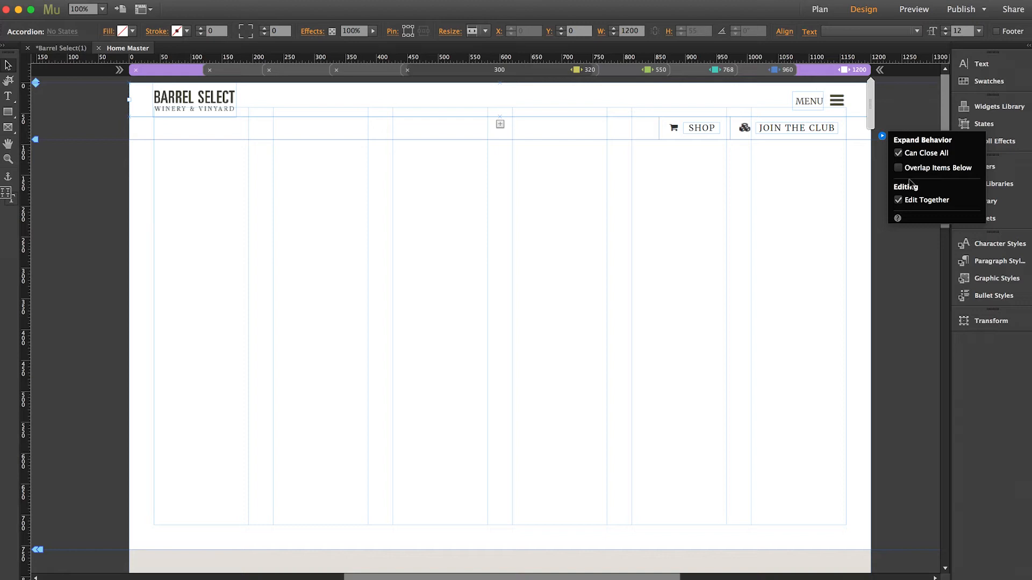
left_click(834, 201)
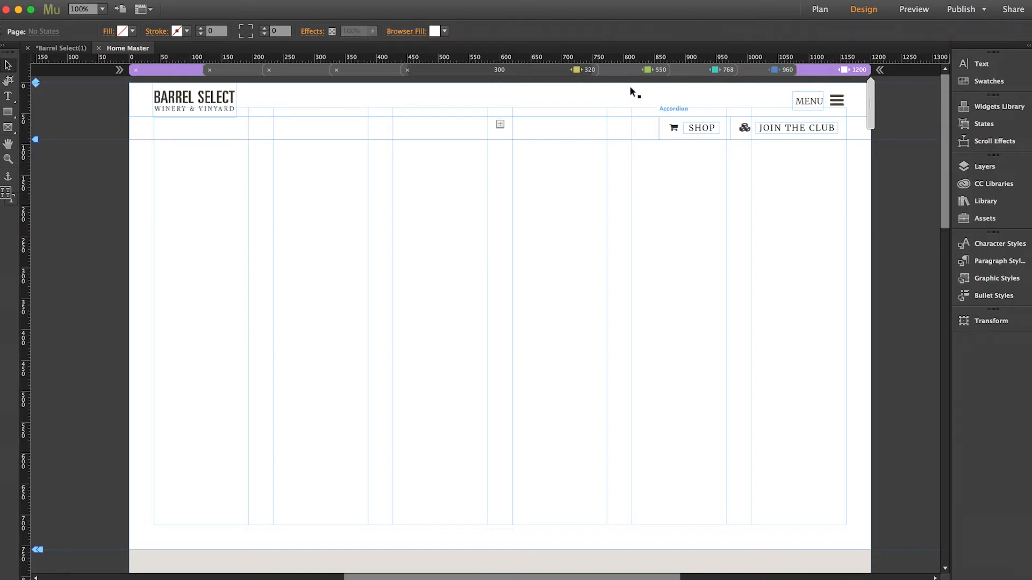
Switch the Home Master to the 320 breakpoint, expand the menu accordion, inspect its Shop Our Wines and Join the Club buttons, and collapse it.
left_click(576, 70)
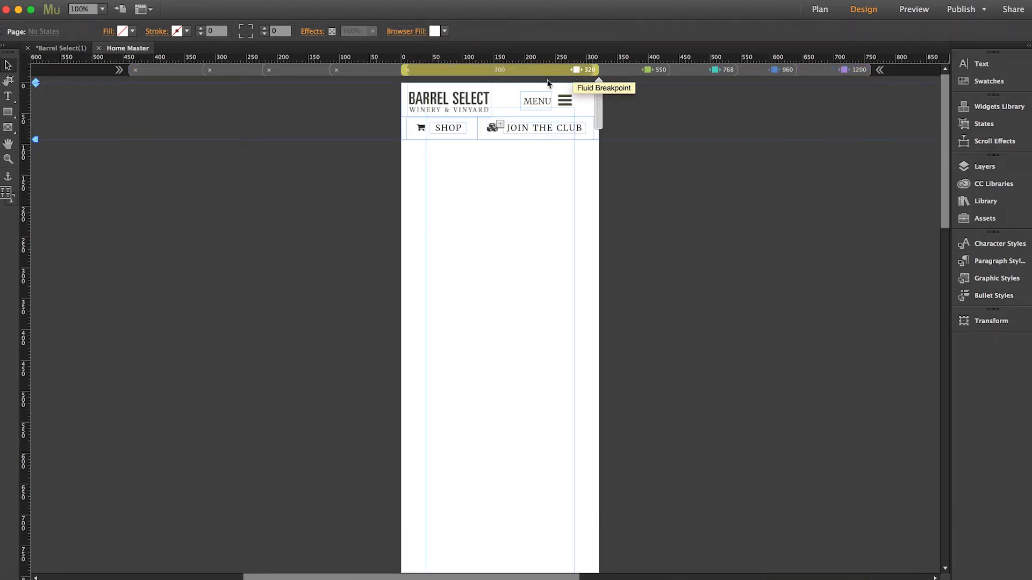
left_click(503, 102)
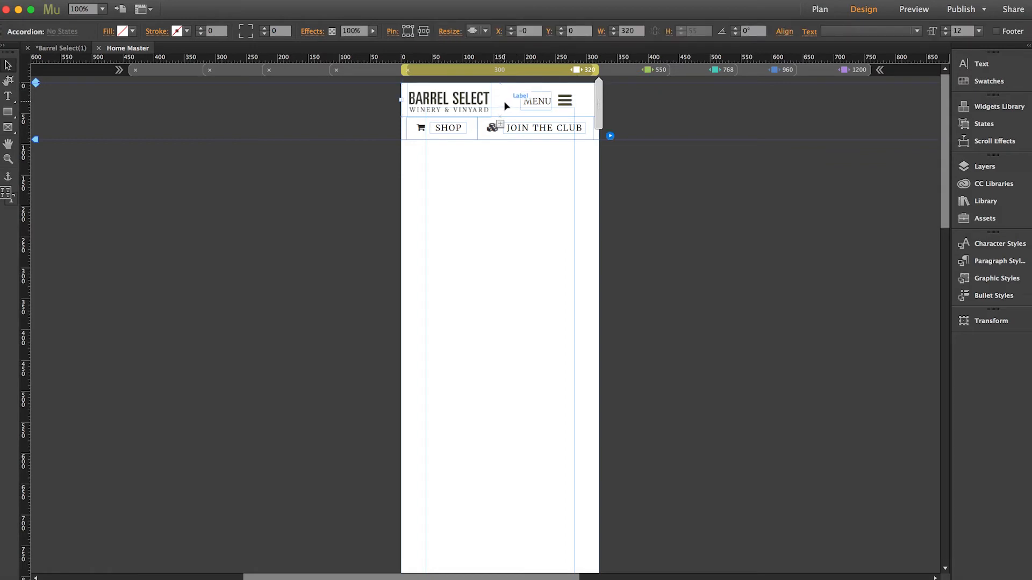
left_click(505, 106)
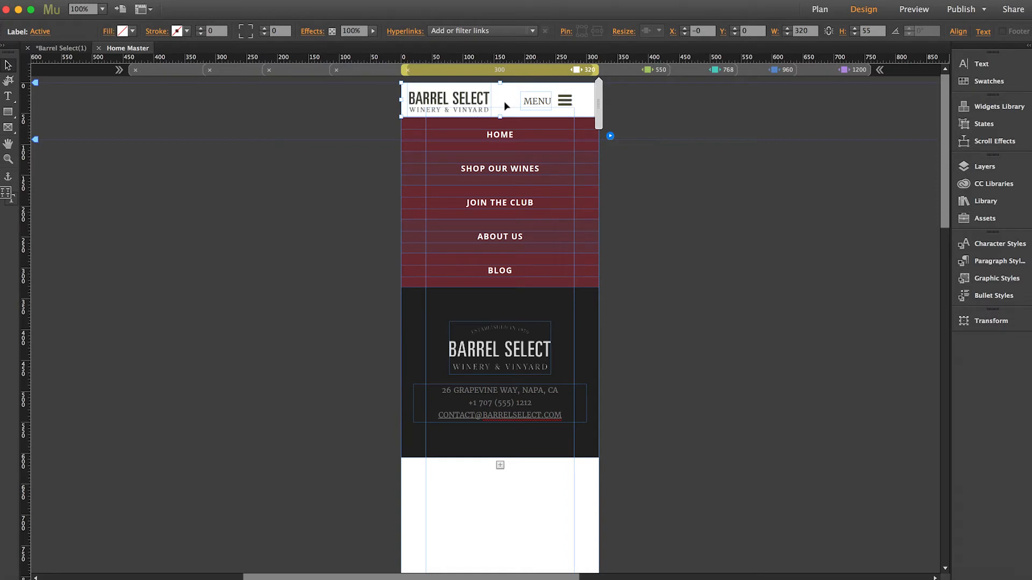
left_click(501, 140)
left_click(501, 144)
left_click(500, 167)
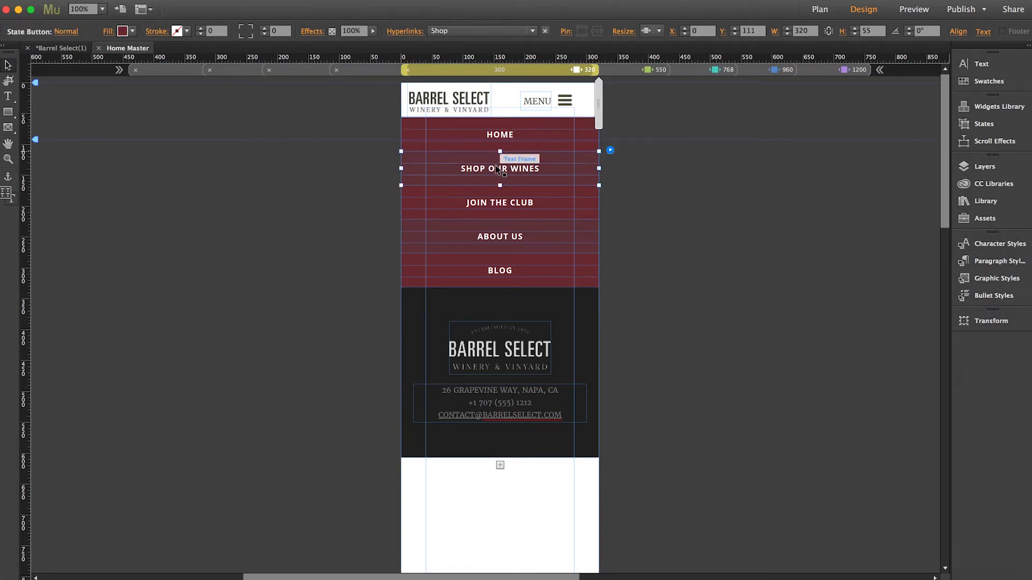
left_click(494, 207)
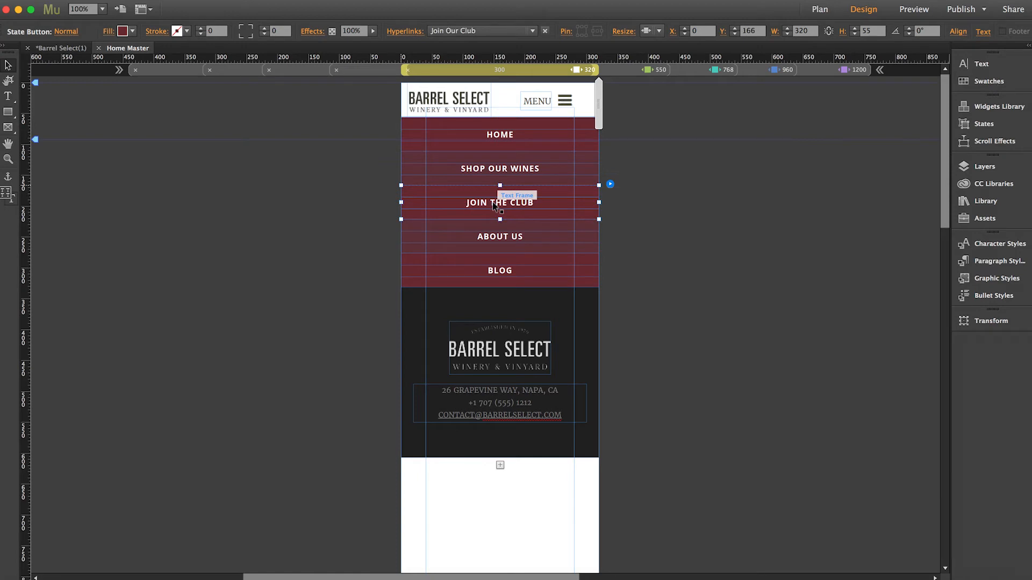
left_click(506, 100)
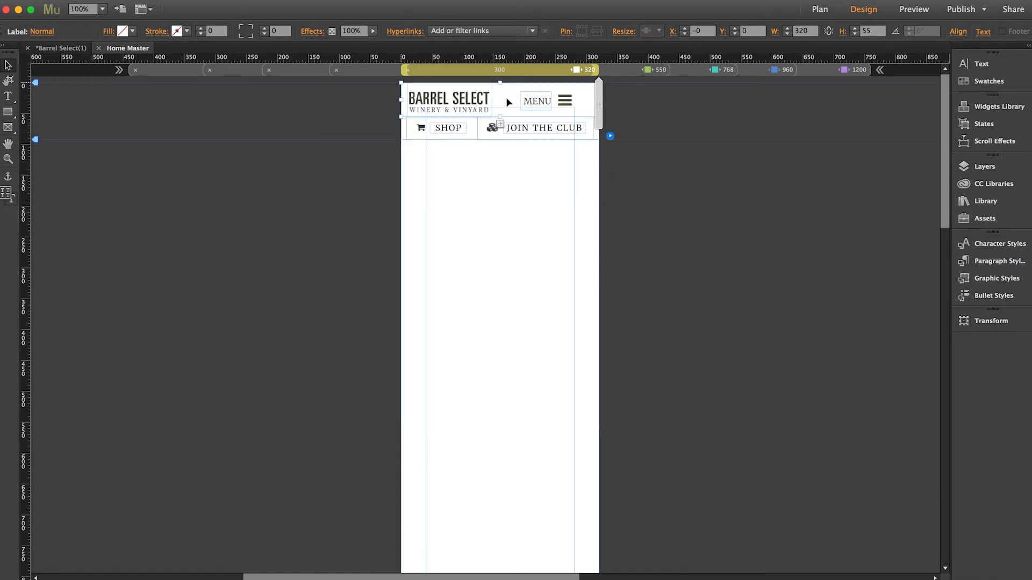
left_click(498, 157)
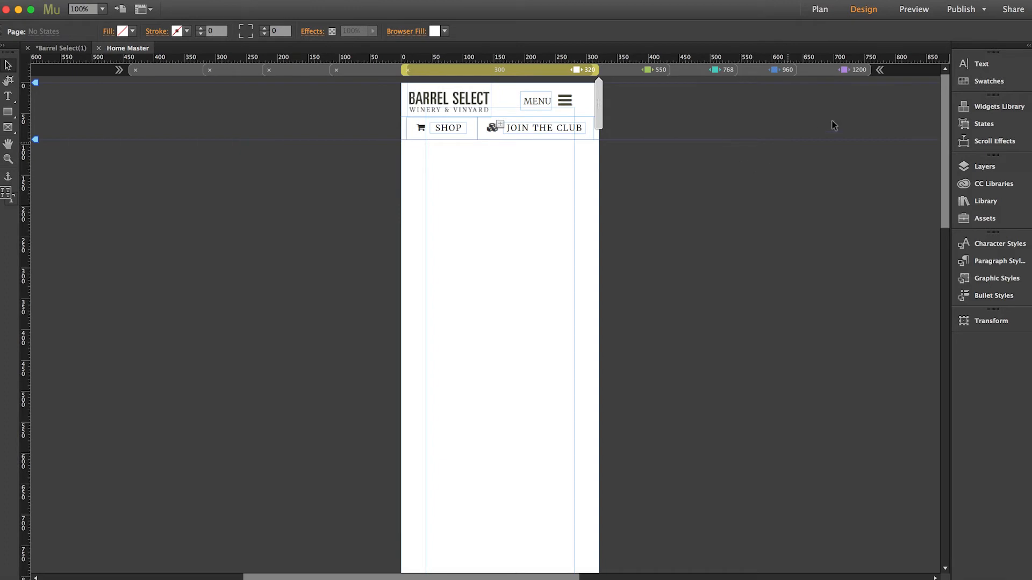
Return the Home Master to the 1200 breakpoint, and open the About page from the site plan.
left_click(824, 70)
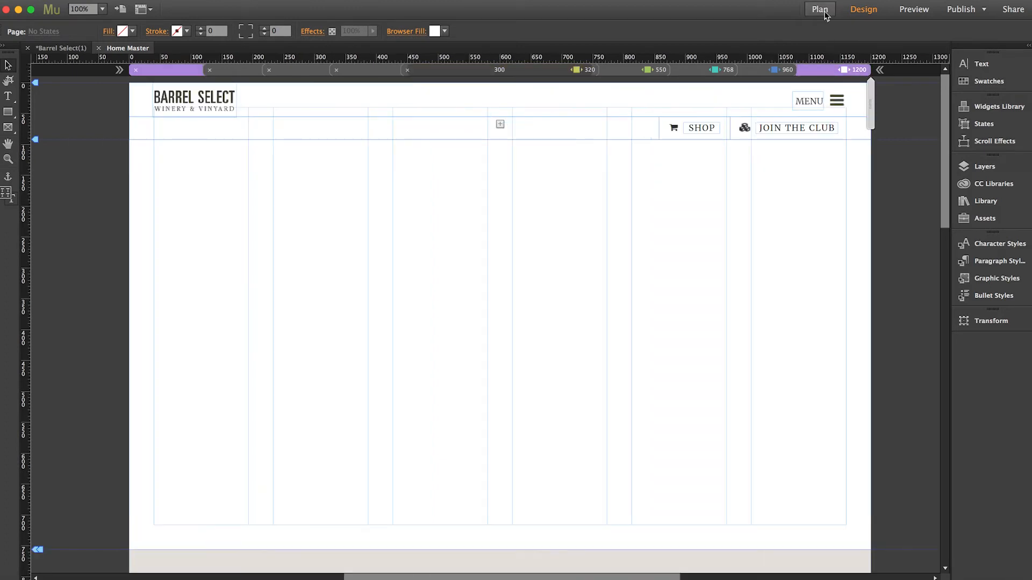
left_click(820, 9)
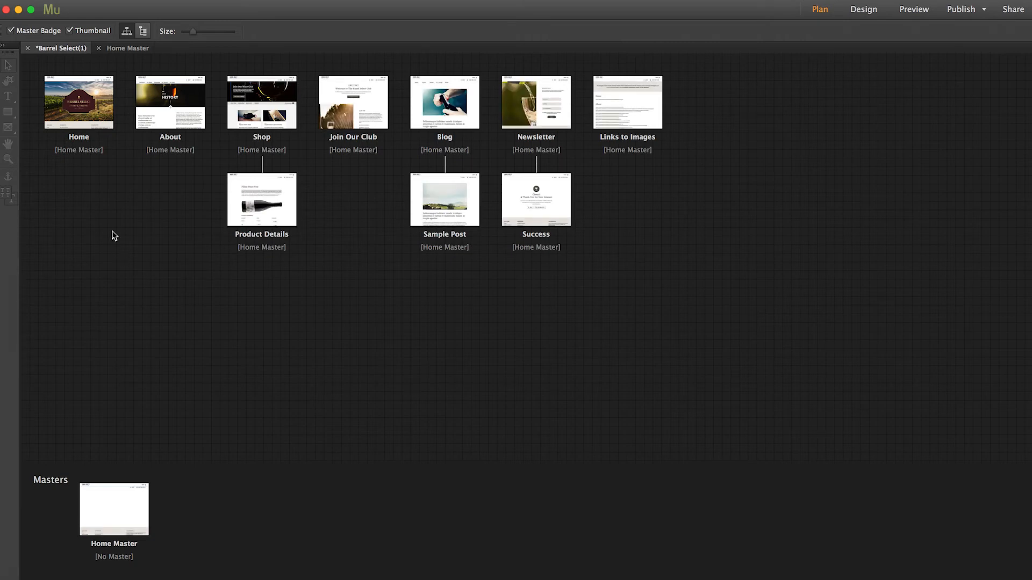
double_click(166, 112)
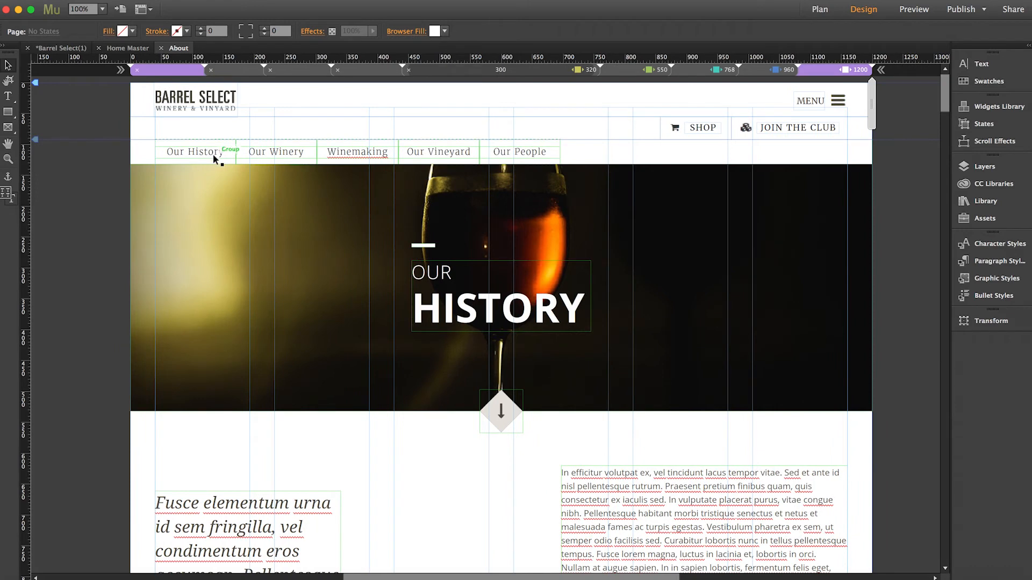
Inspect the hyperlinks of the Our Winery and Winemaking buttons in the About page's submenu, and review the available link targets without changing them.
left_click(212, 154)
left_click(252, 155)
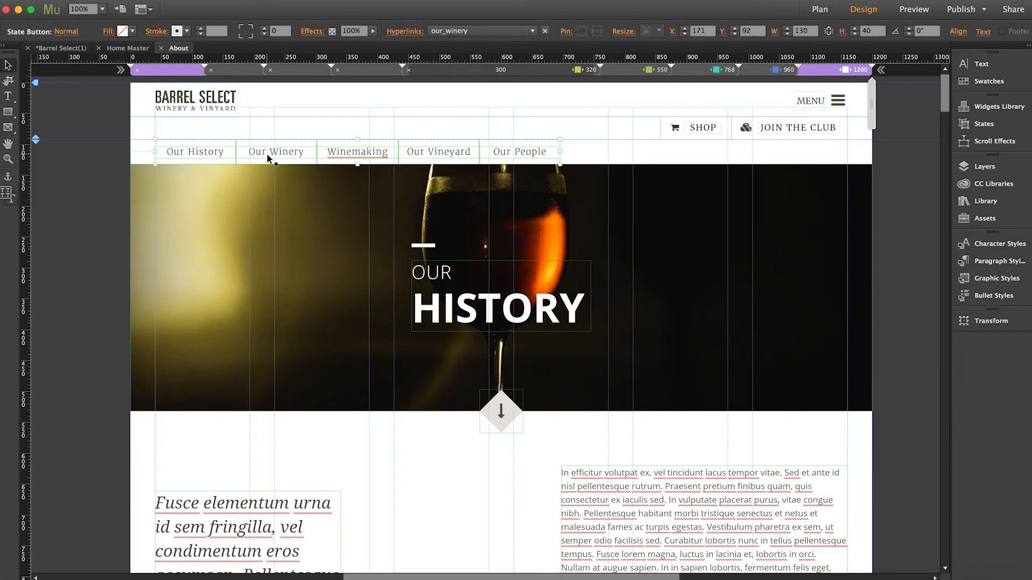
left_click(359, 158)
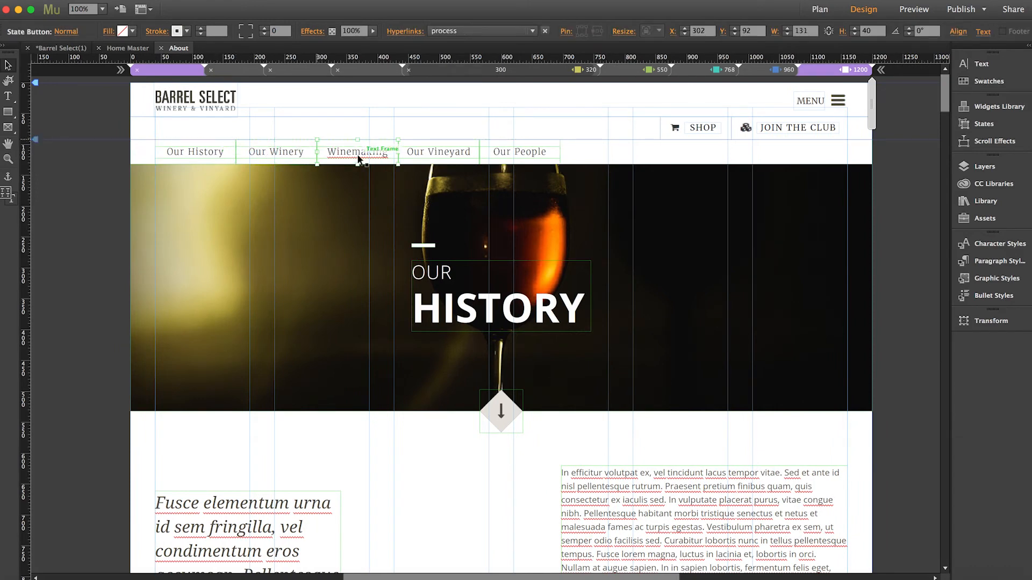
left_click(440, 35)
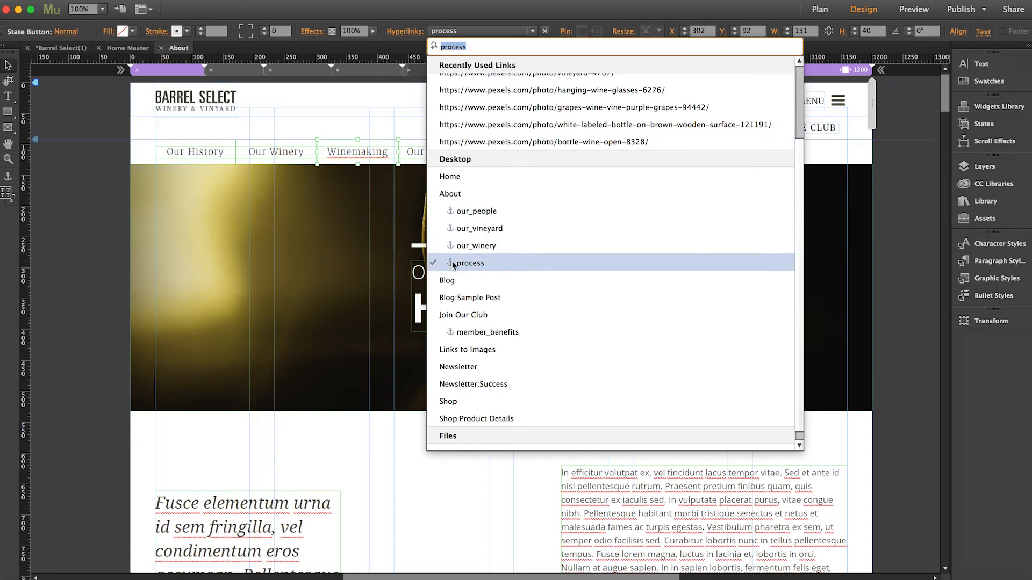
left_click(466, 30)
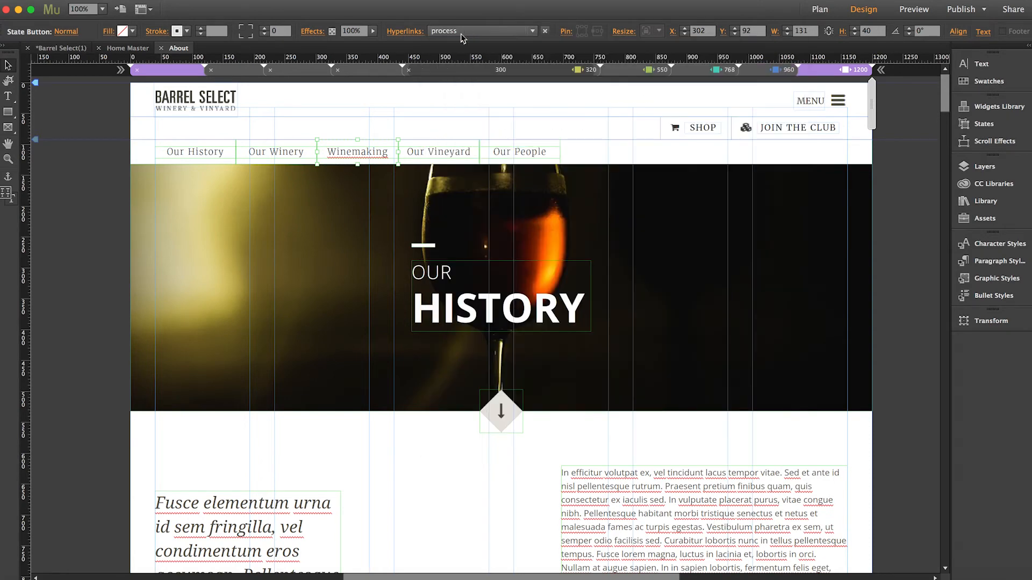
left_click(100, 305)
Examine the embedded HTML code of the icon beside About the Owner, and close it without changes.
scroll(99, 305, "down", 5)
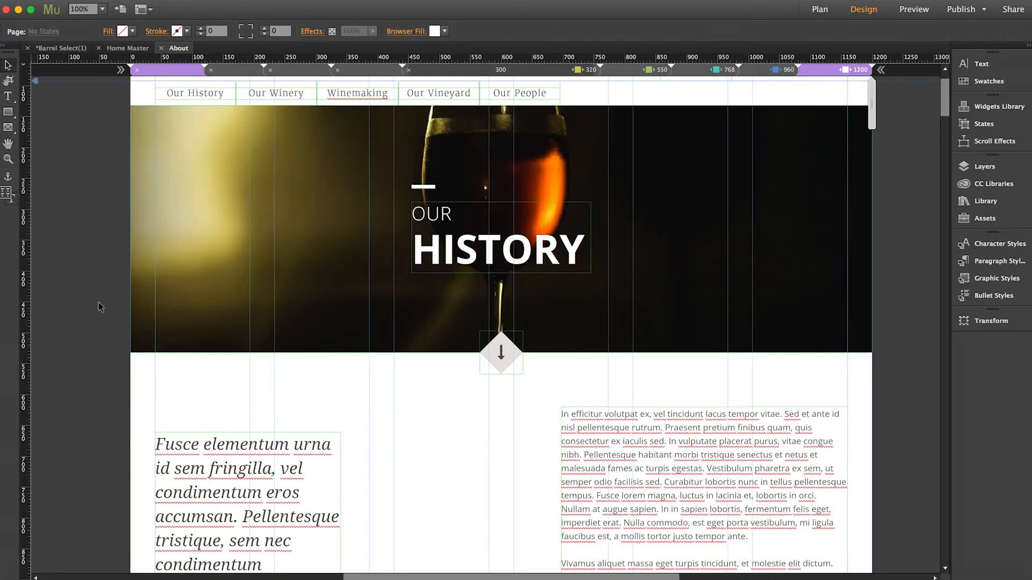
scroll(98, 302, "down", 8)
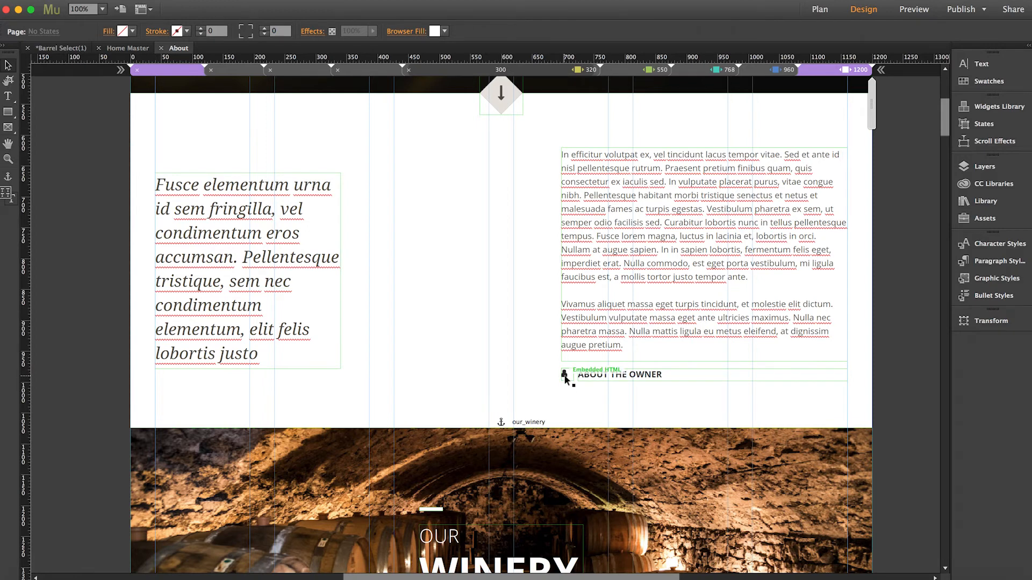
left_click(565, 377)
right_click(565, 379)
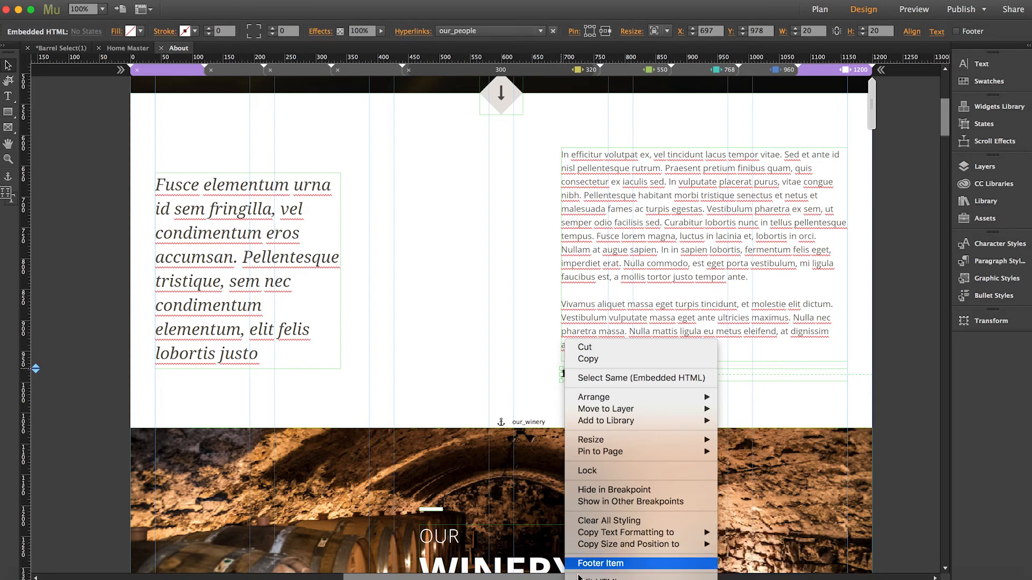
left_click(597, 578)
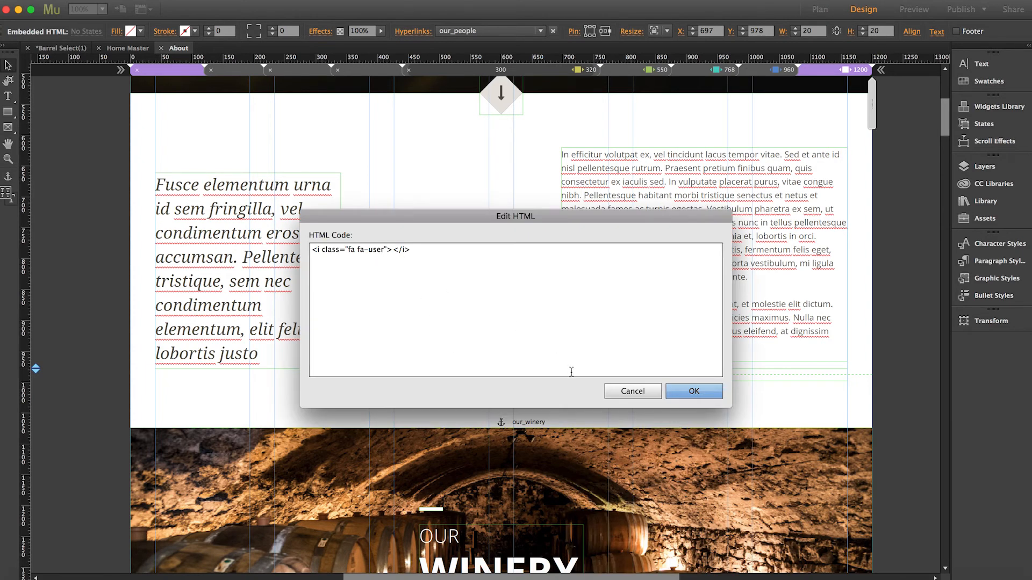
left_click(618, 396)
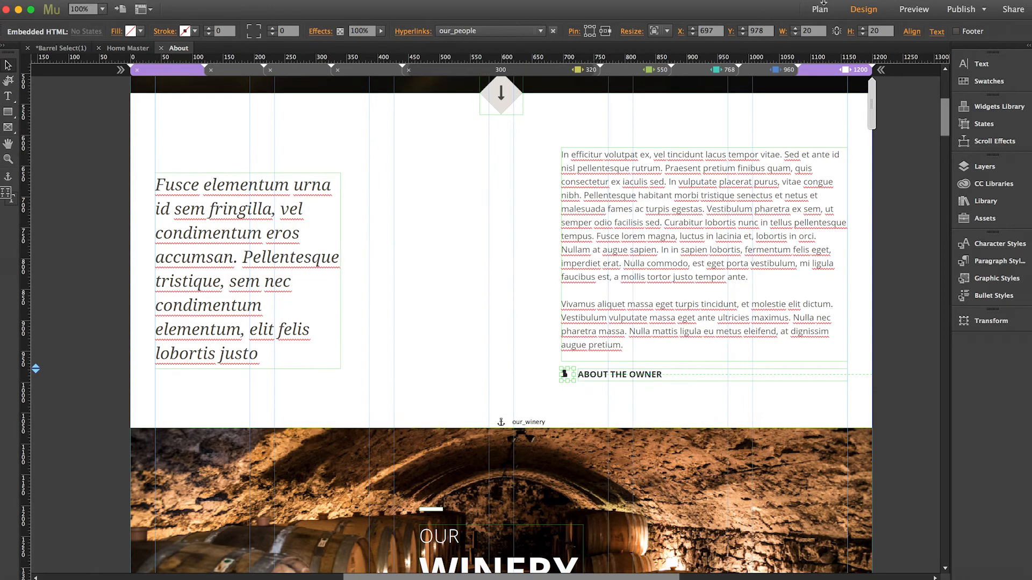
Open the Shop page from the site plan, review its product cards, and check the hyperlink of the Filino Pinot Noir card.
left_click(819, 9)
double_click(249, 106)
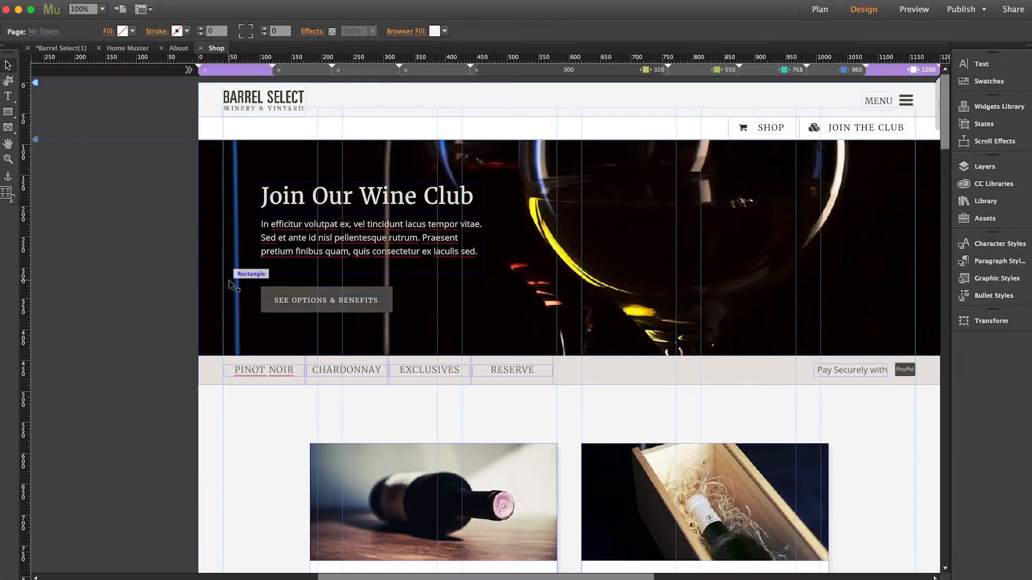
scroll(231, 285, "right", 2)
scroll(231, 285, "right", 1)
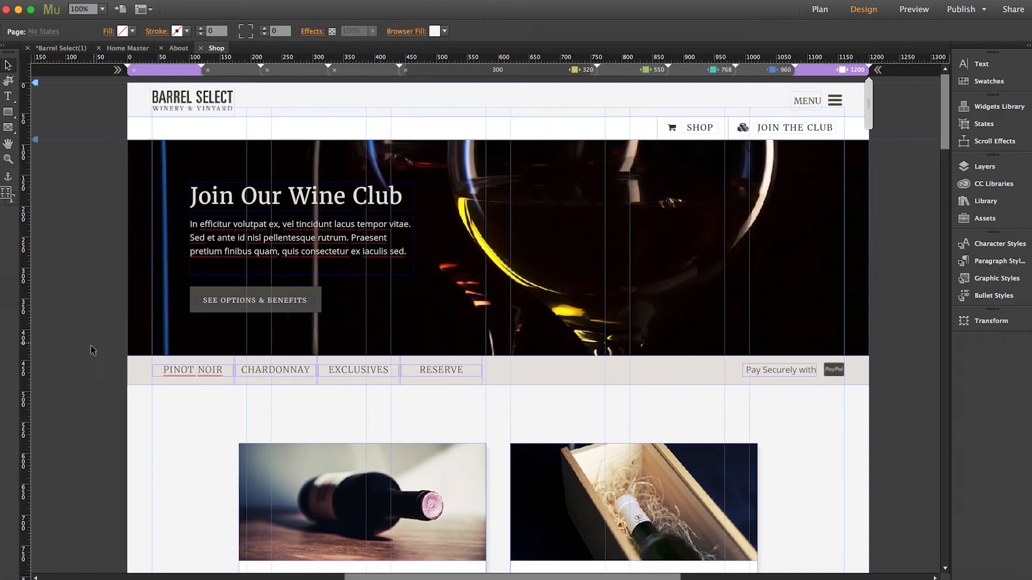
scroll(91, 347, "down", 6)
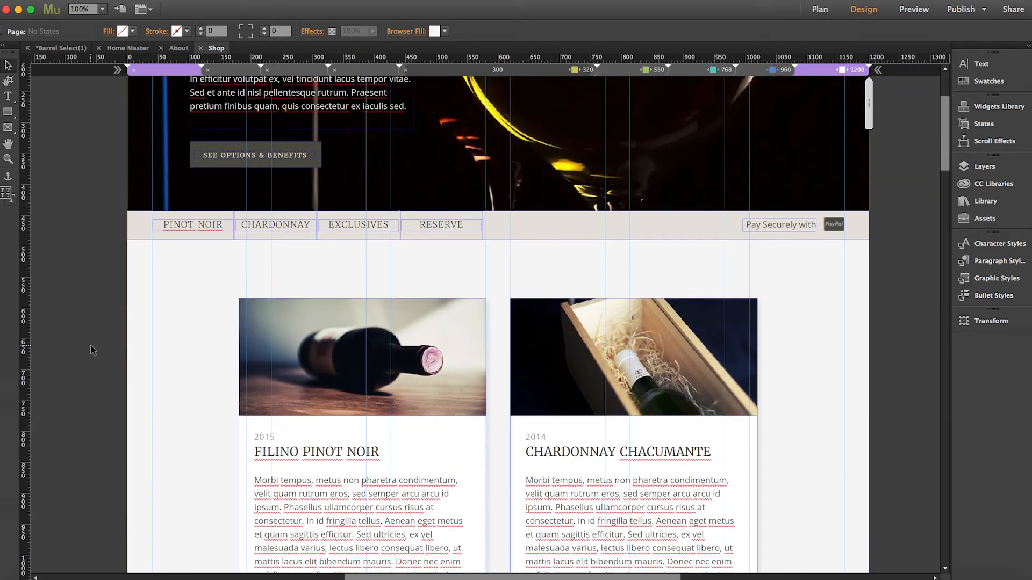
scroll(91, 346, "down", 3)
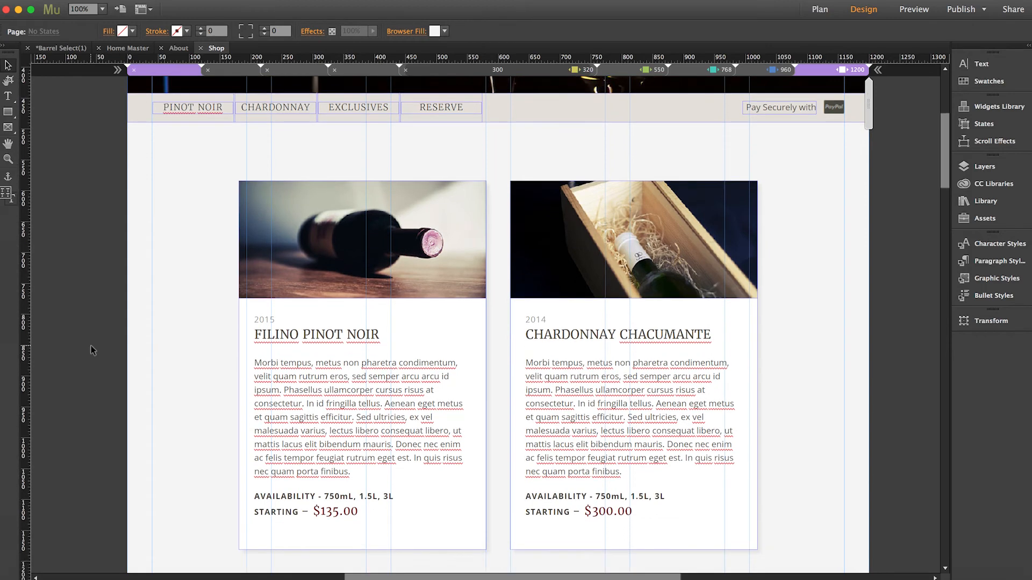
scroll(91, 346, "down", 1)
scroll(91, 347, "up", 1)
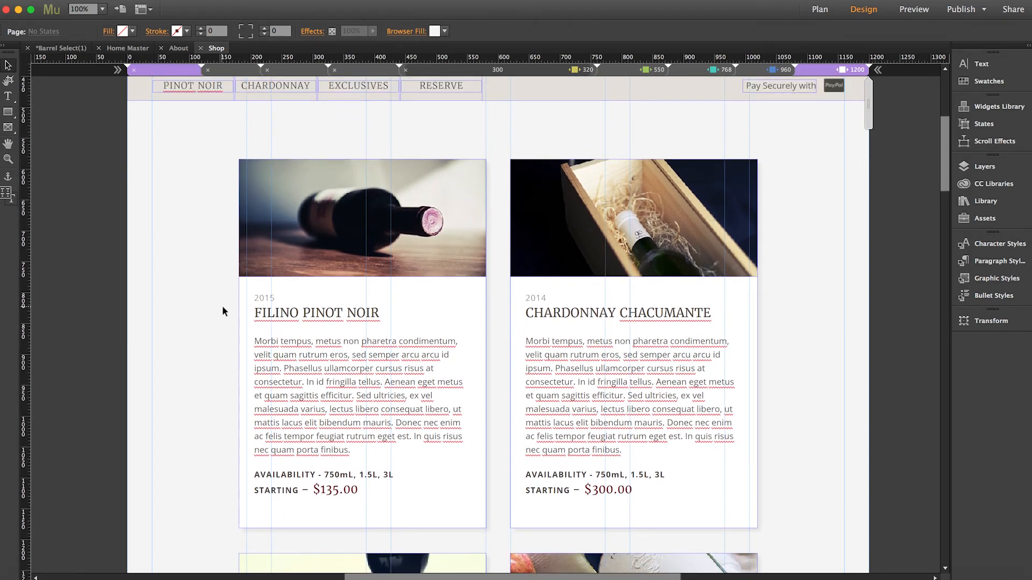
left_click(379, 307)
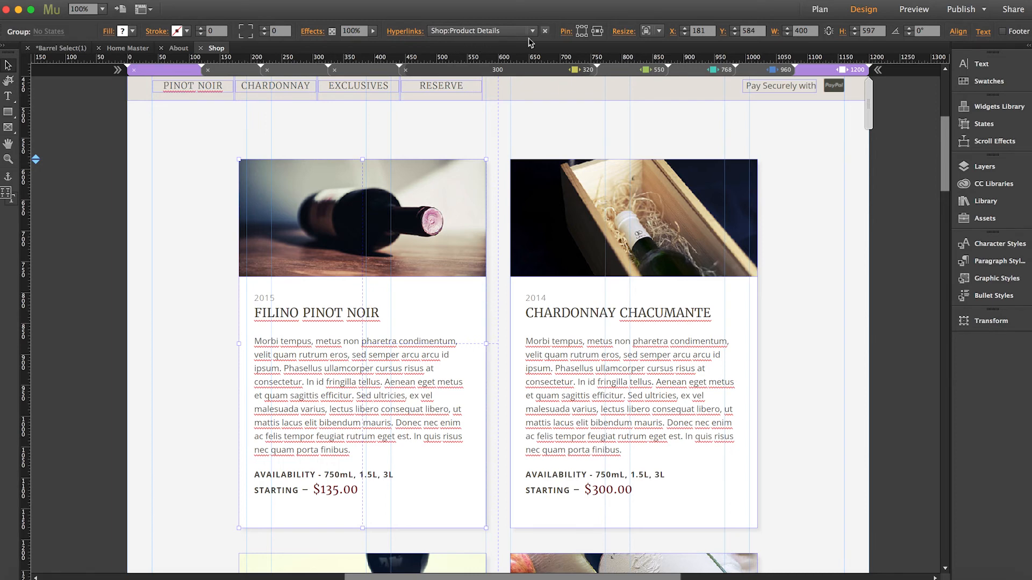
Return to the site plan and review the page options for Product Details, including Duplicate Page, without applying any.
left_click(820, 11)
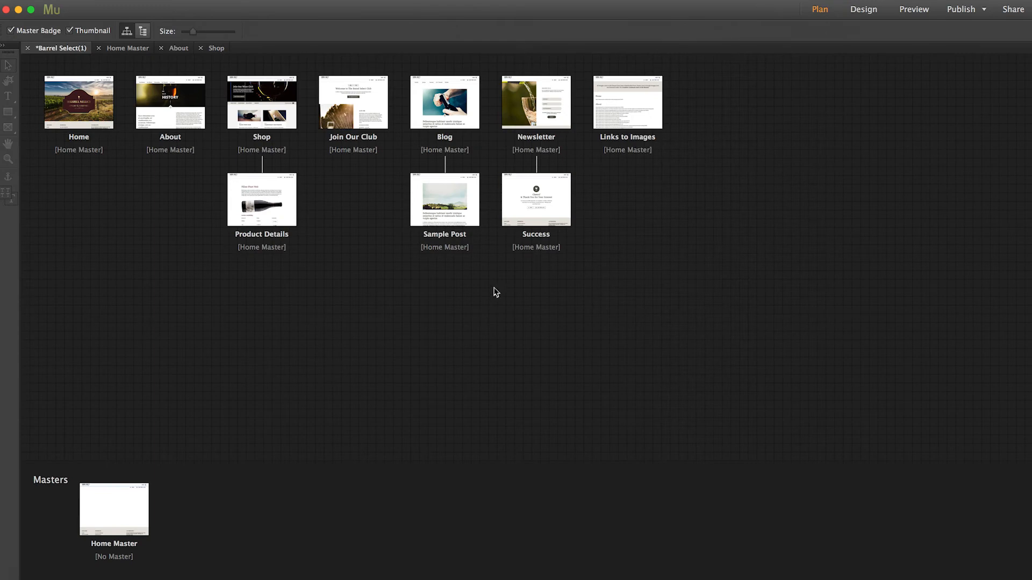
mouse_move(267, 209)
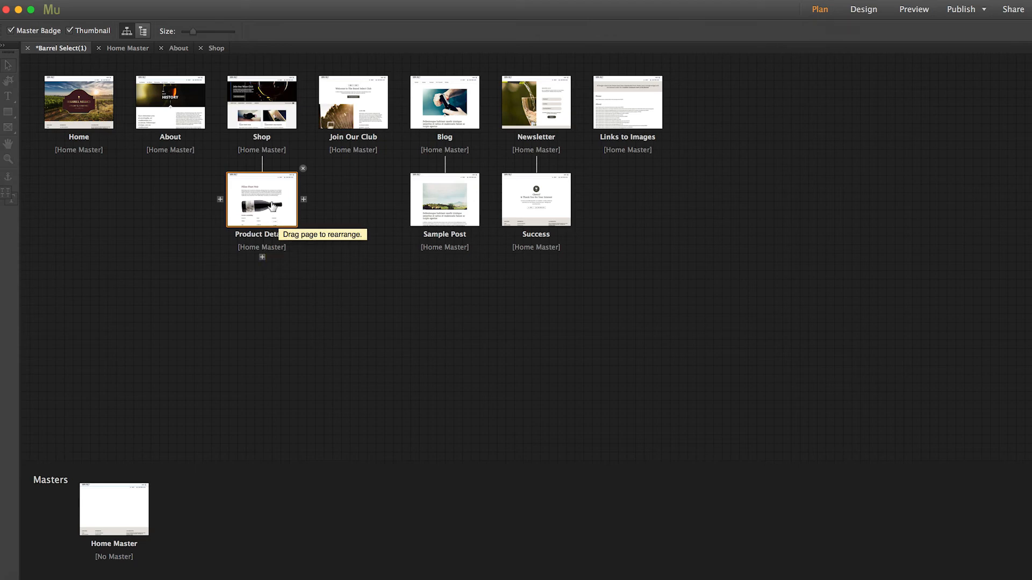
right_click(273, 206)
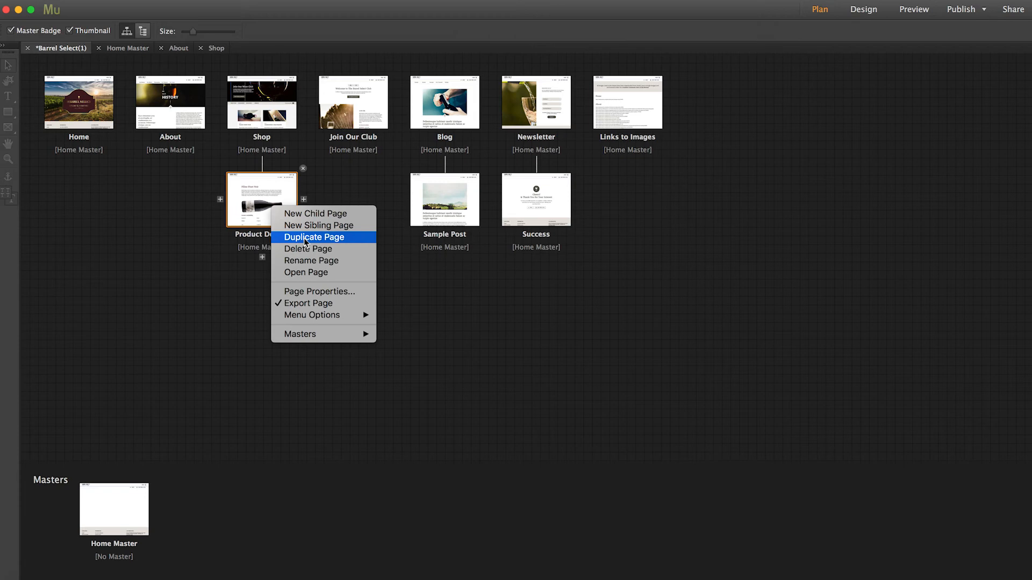
left_click(221, 261)
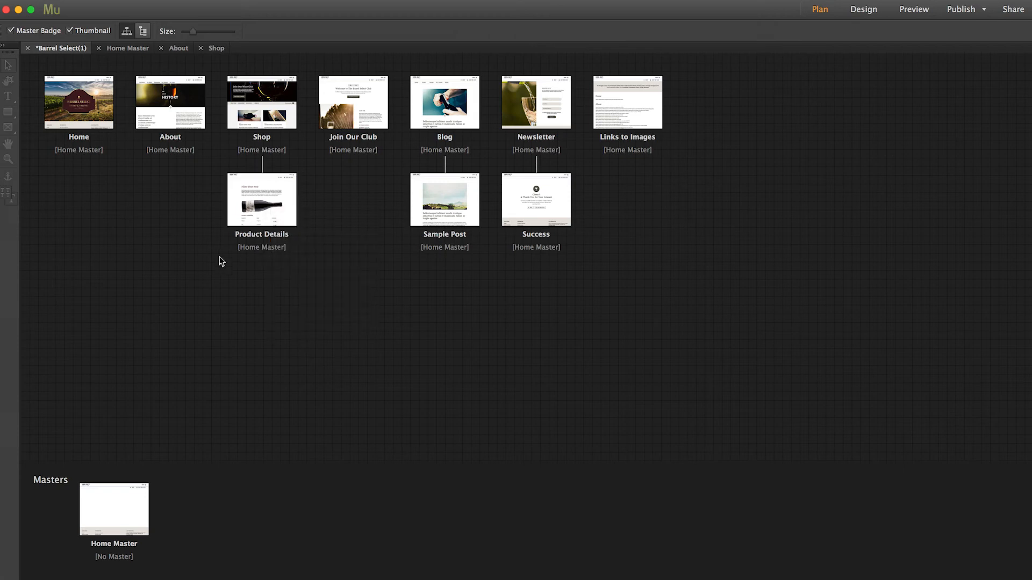
Open the Product Details page, review its Product Availability section, and inspect the PayPal Buy Now button for the 750mL bottle.
double_click(257, 208)
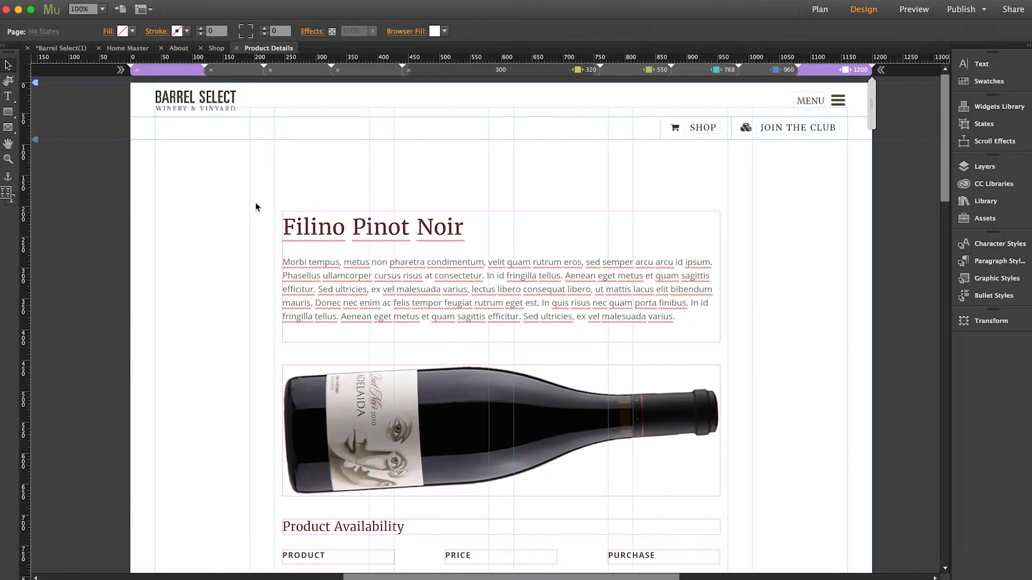
scroll(256, 206, "down", 5)
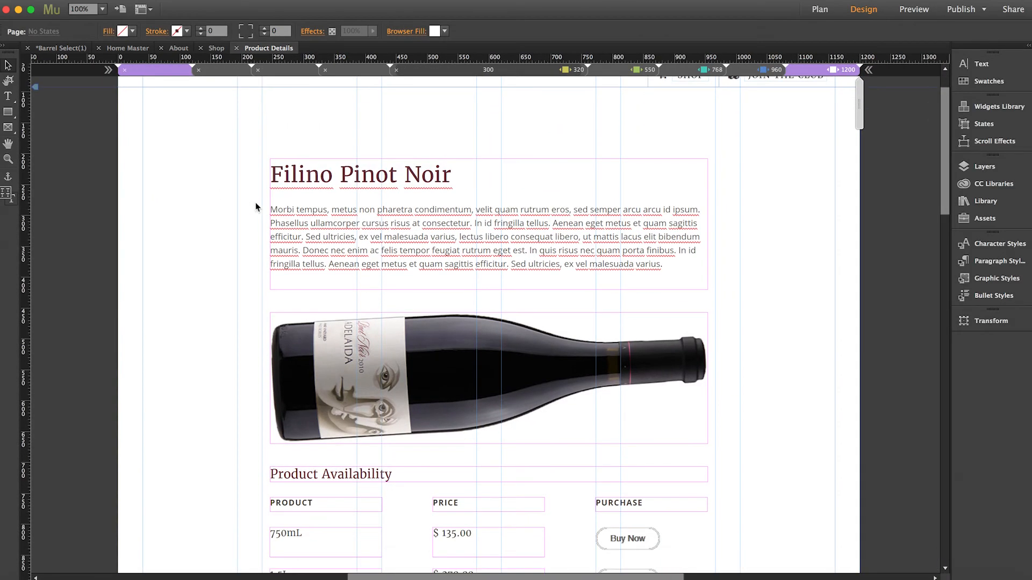
scroll(256, 206, "down", 6)
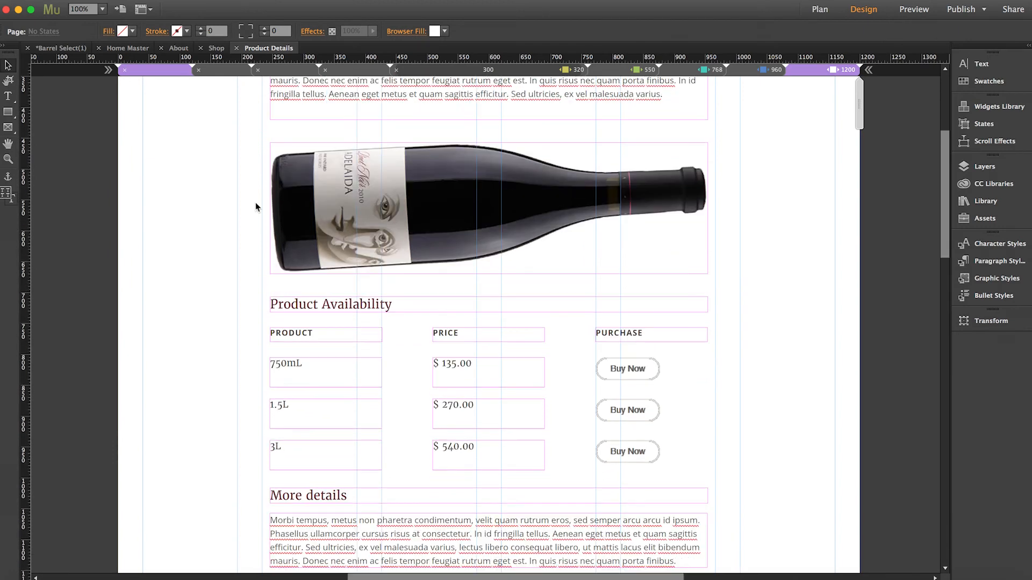
left_click(625, 361)
left_click(626, 364)
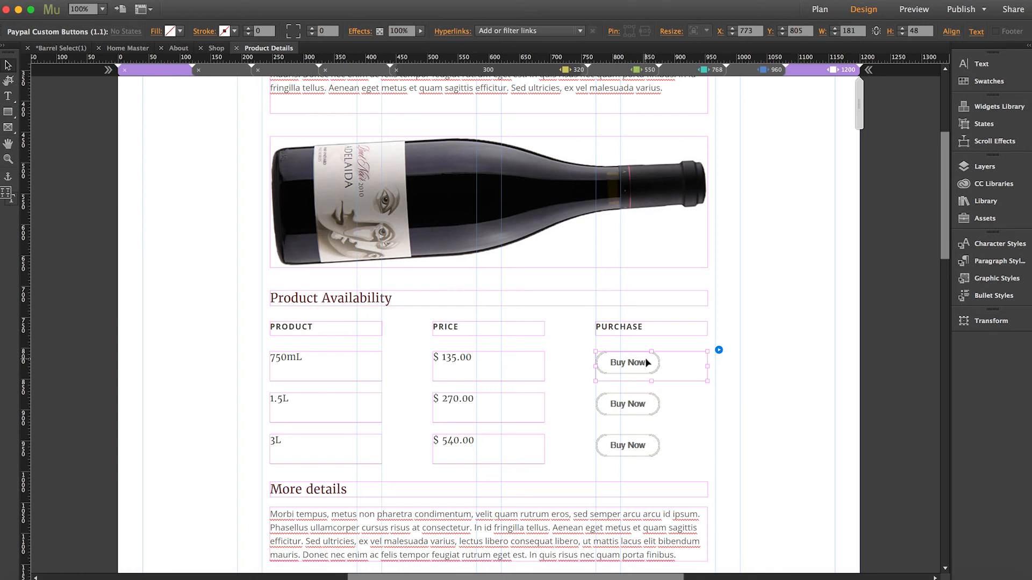
left_click(788, 343)
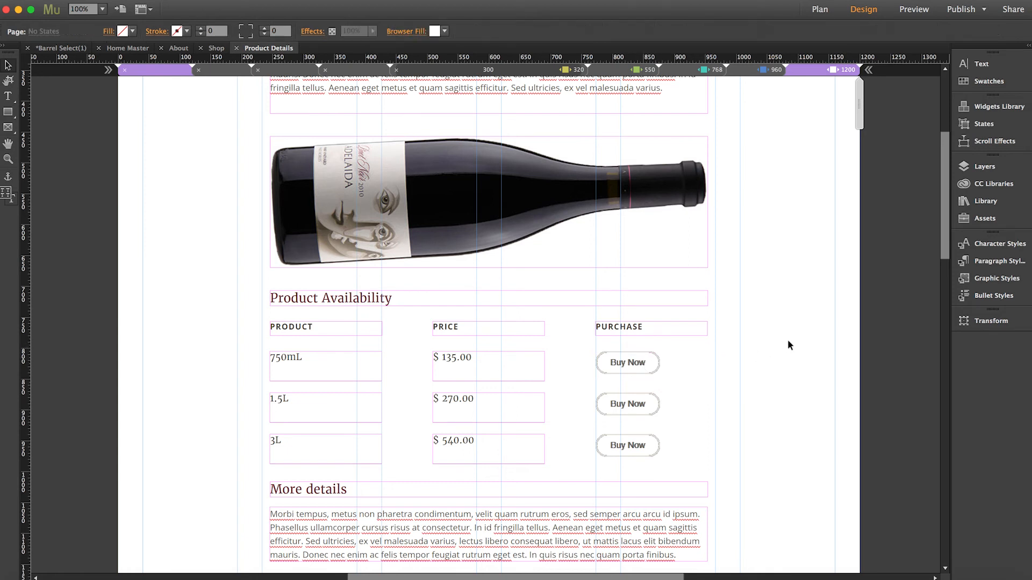
Open the Blog page from the site plan.
left_click(820, 9)
double_click(445, 107)
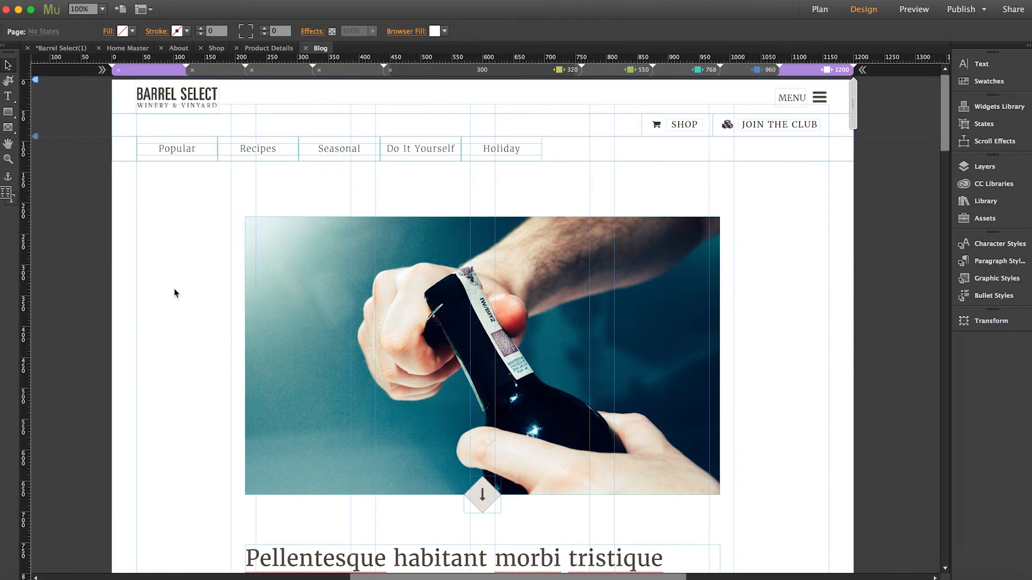
Check the hyperlink of the bottle-opening image on the Blog page, and open the Sample Post page from the site plan.
scroll(175, 293, "down", 5)
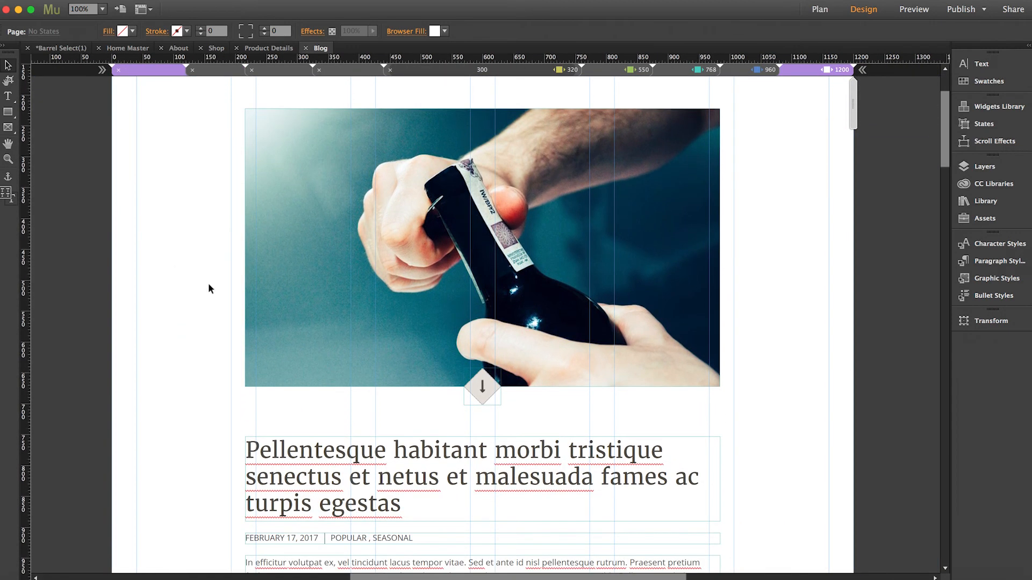
left_click(349, 265)
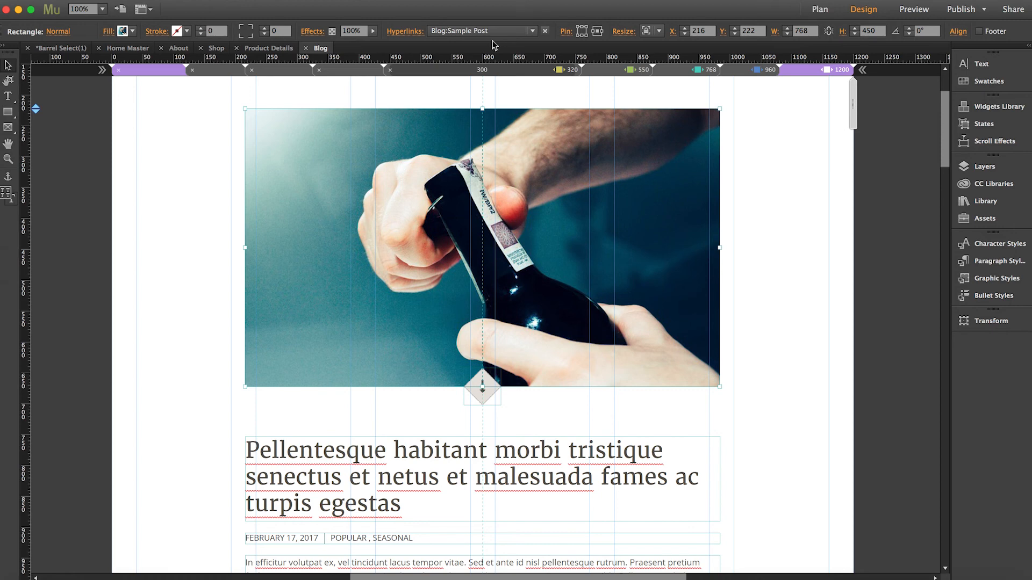
left_click(814, 10)
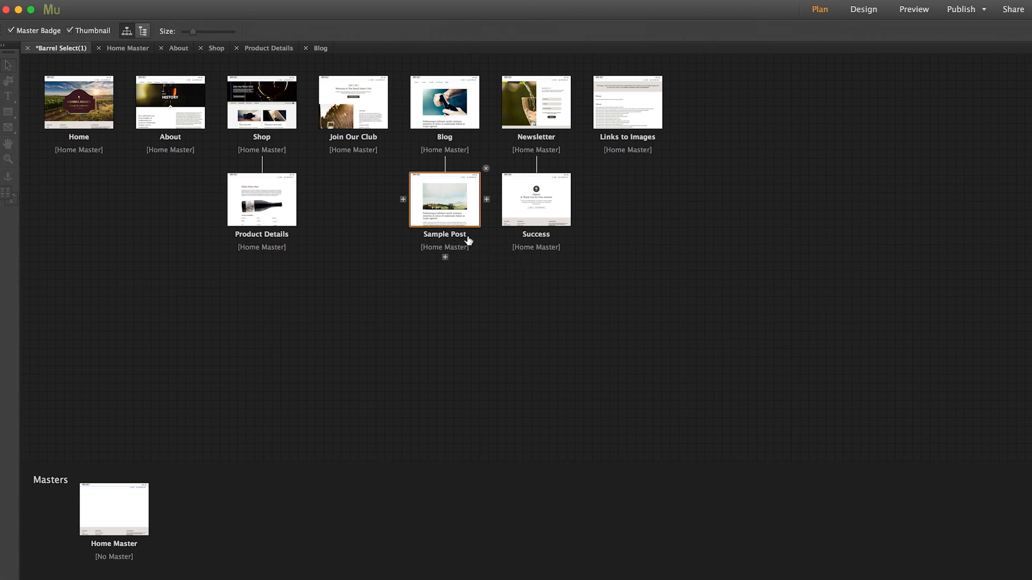
double_click(455, 205)
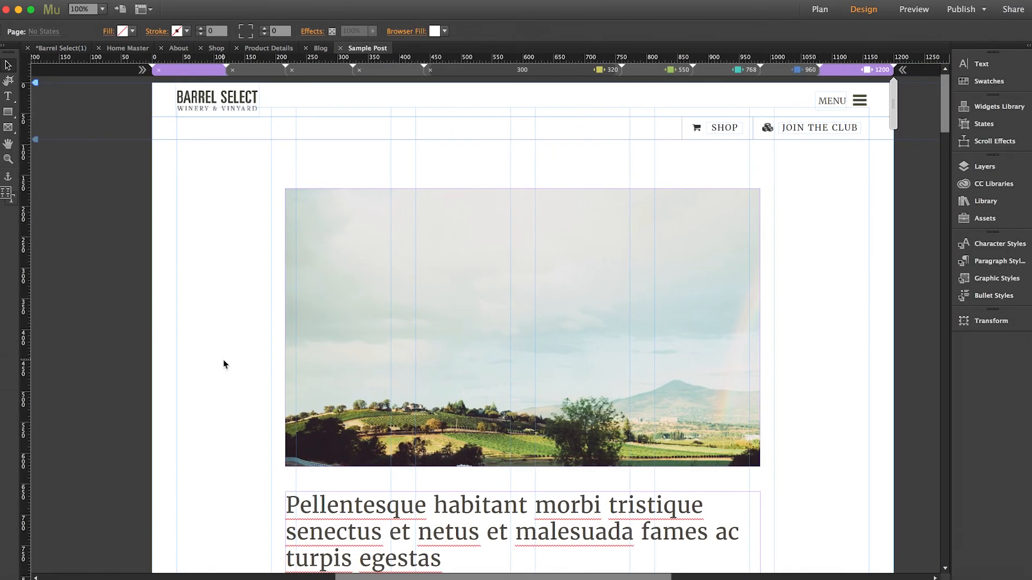
Review the Sample Post page down to its footer and inspect the Disqus comments widget below the article.
scroll(223, 361, "down", 15)
scroll(224, 359, "down", 20)
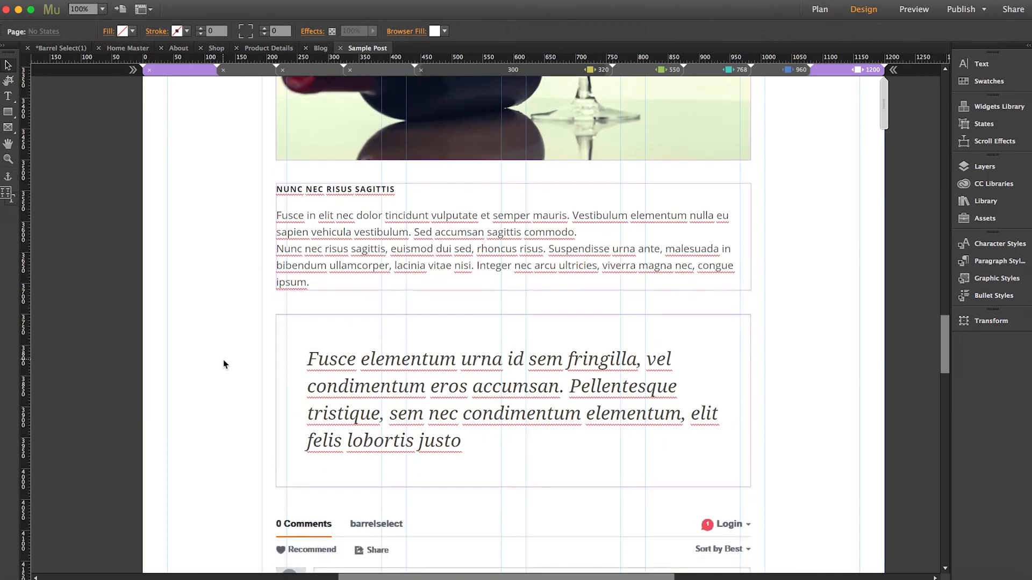
scroll(223, 359, "down", 2)
scroll(223, 359, "up", 10)
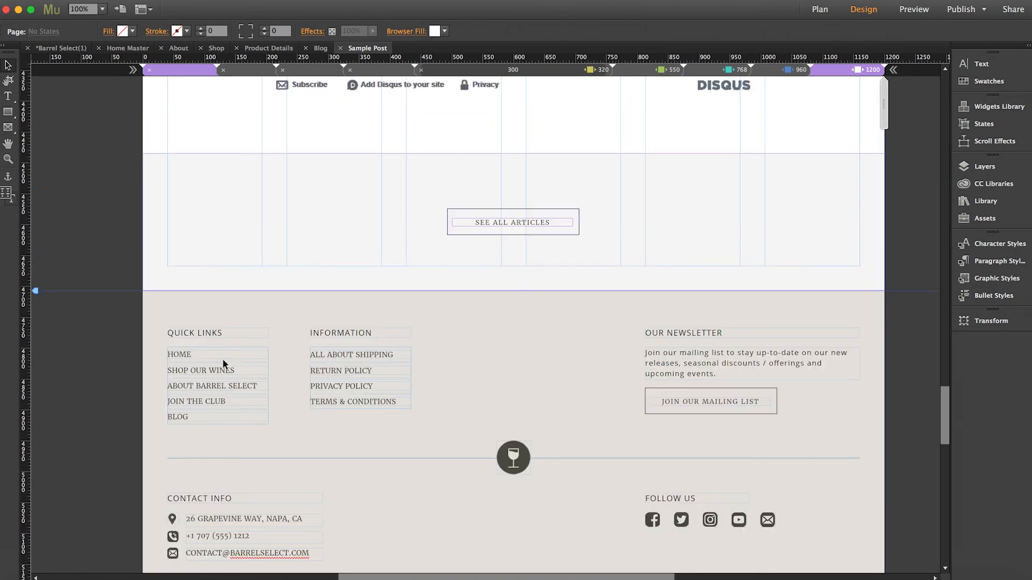
scroll(222, 359, "up", 3)
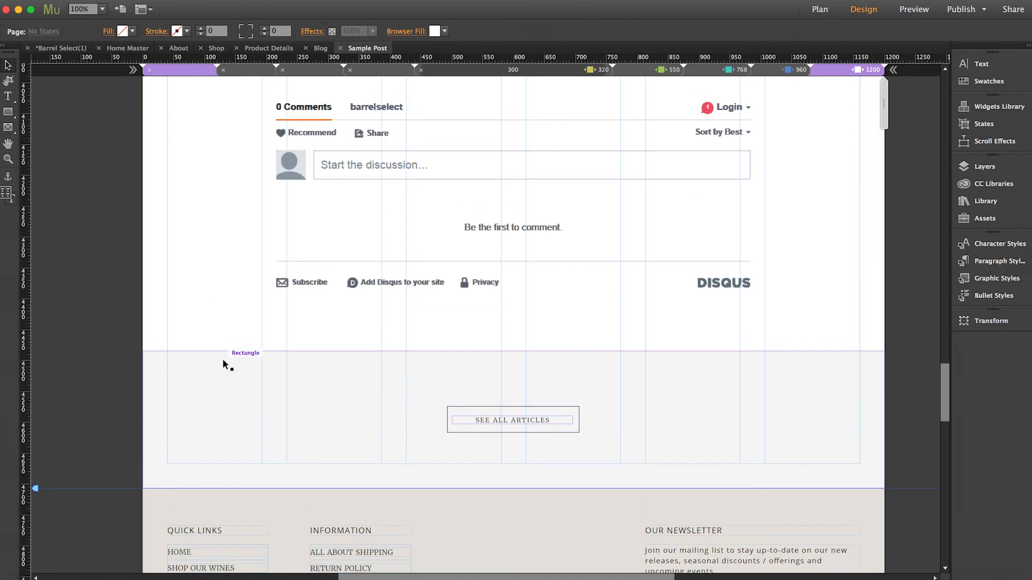
left_click(388, 154)
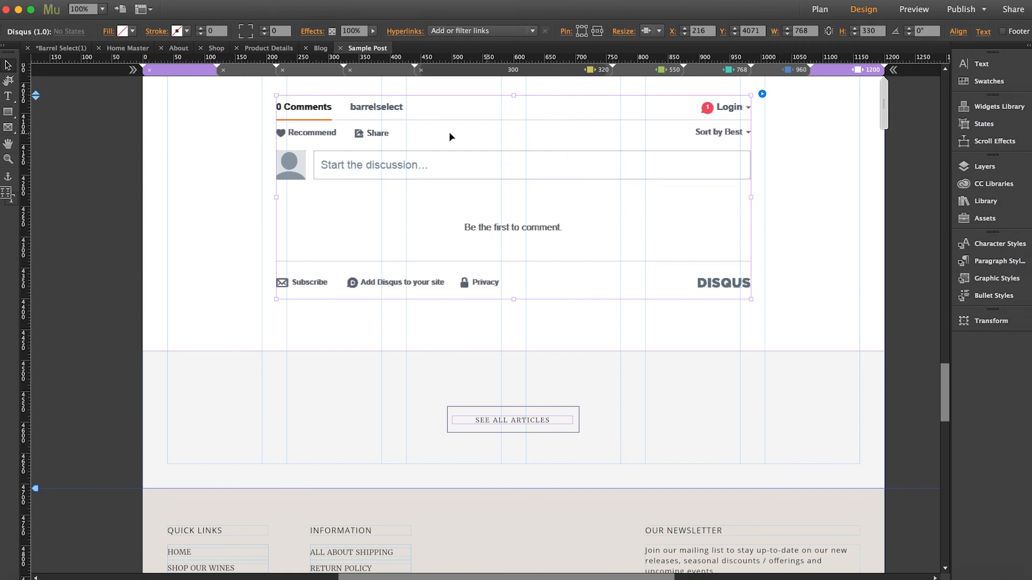
scroll(431, 133, "up", 3)
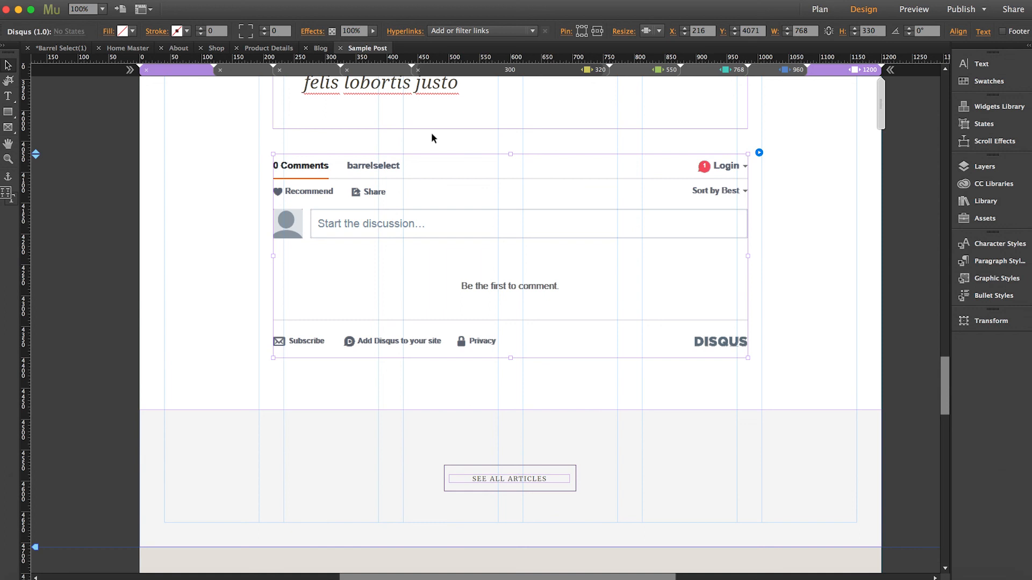
Return to the site plan and open the Newsletter page.
left_click(822, 10)
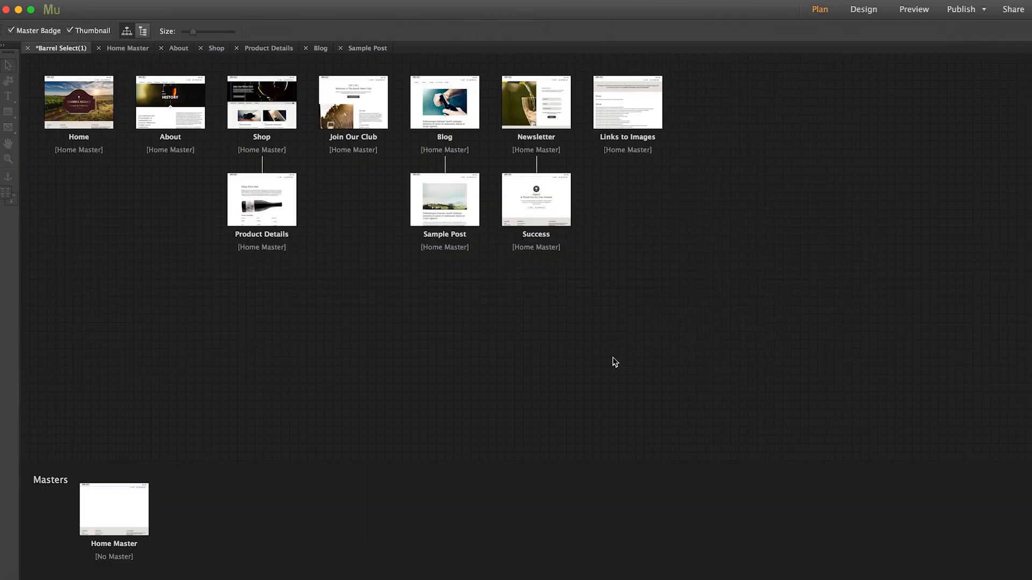
mouse_move(567, 117)
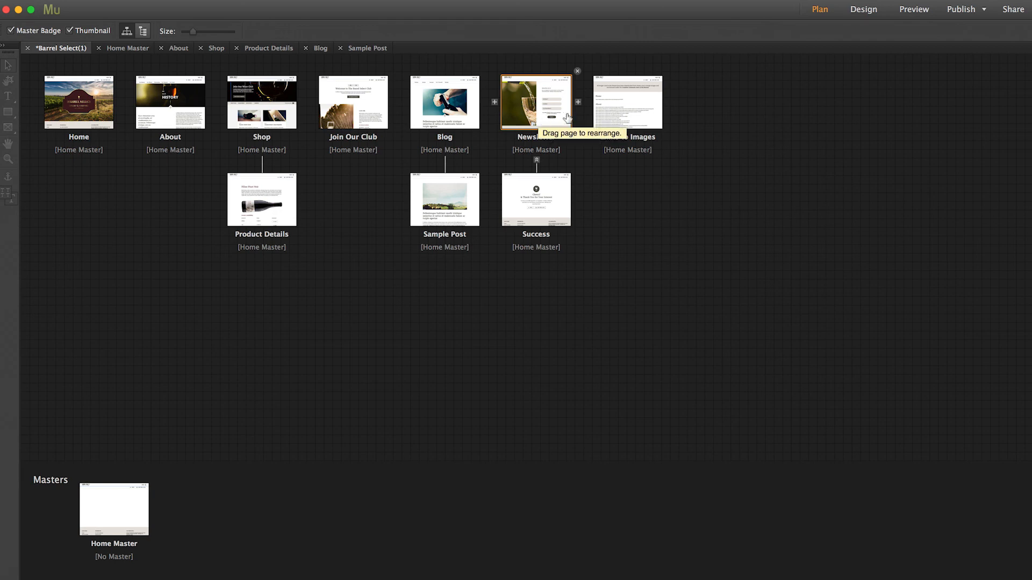